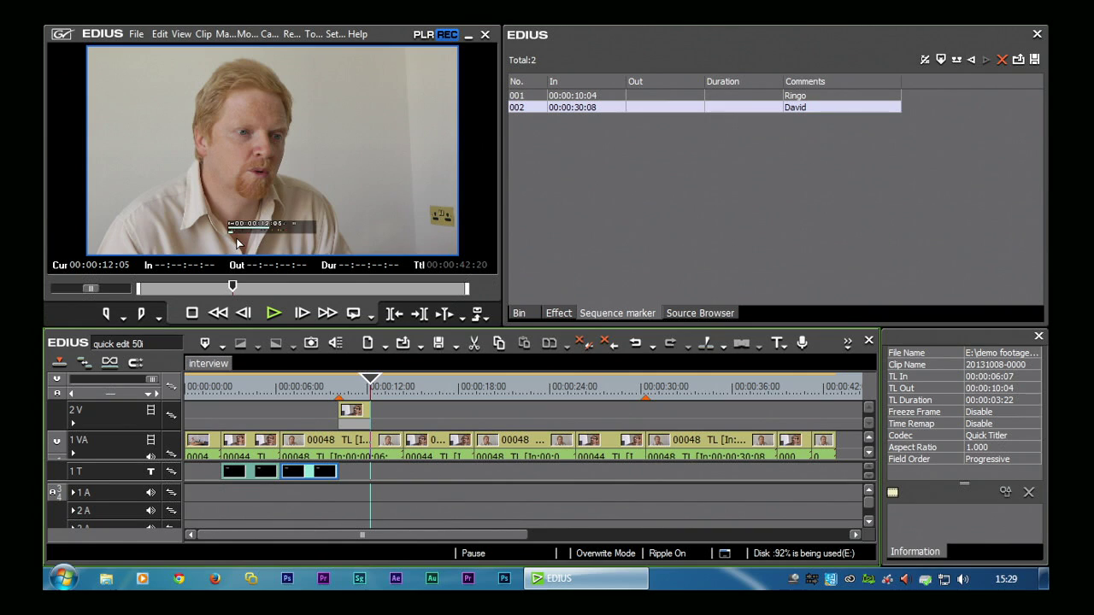
# Open Print to File from File > Export and drag the dialog lower on screen
pyautogui.click(140, 36)
pyautogui.moveTo(96, 402)
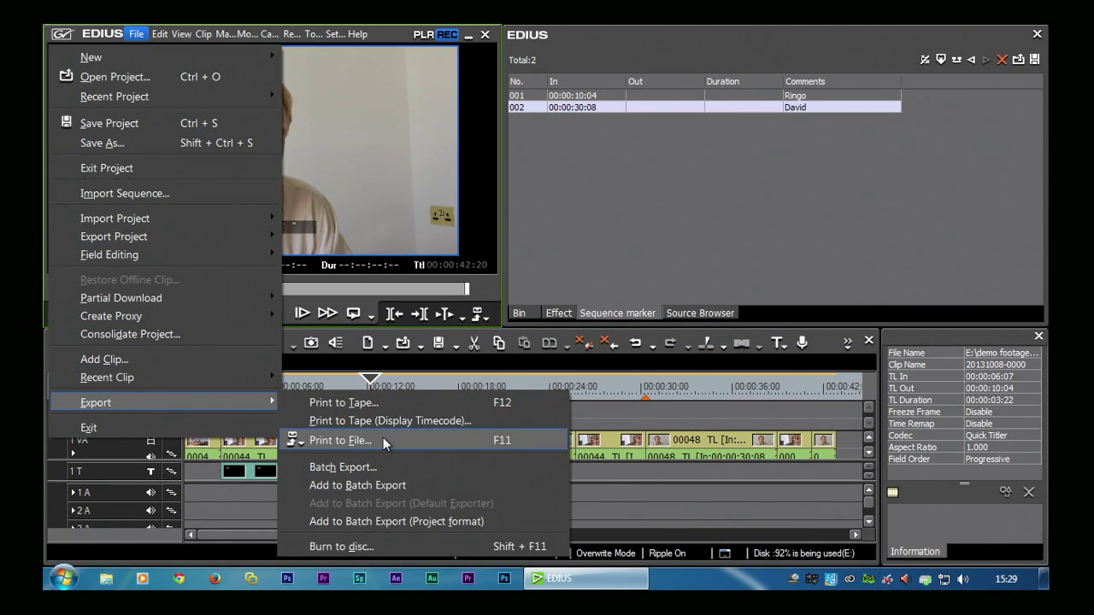
pyautogui.click(383, 440)
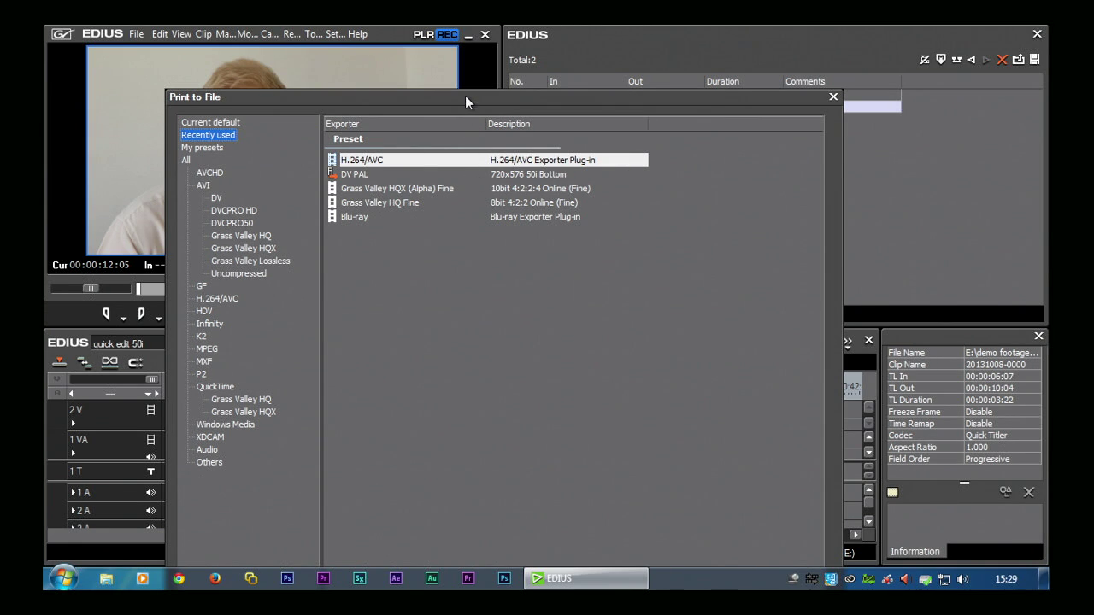
pyautogui.moveTo(465, 91)
pyautogui.mouseDown()
pyautogui.moveTo(460, 147)
pyautogui.moveTo(482, 69)
pyautogui.mouseUp()
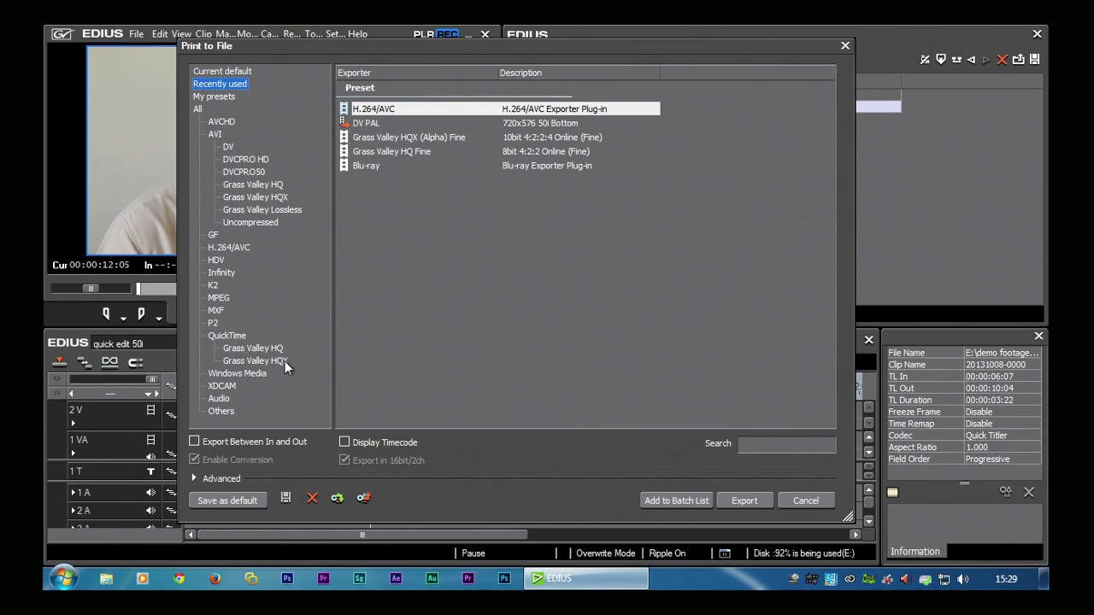
# Compare the presets of the AVI sub-formats and the DV format
pyautogui.click(252, 173)
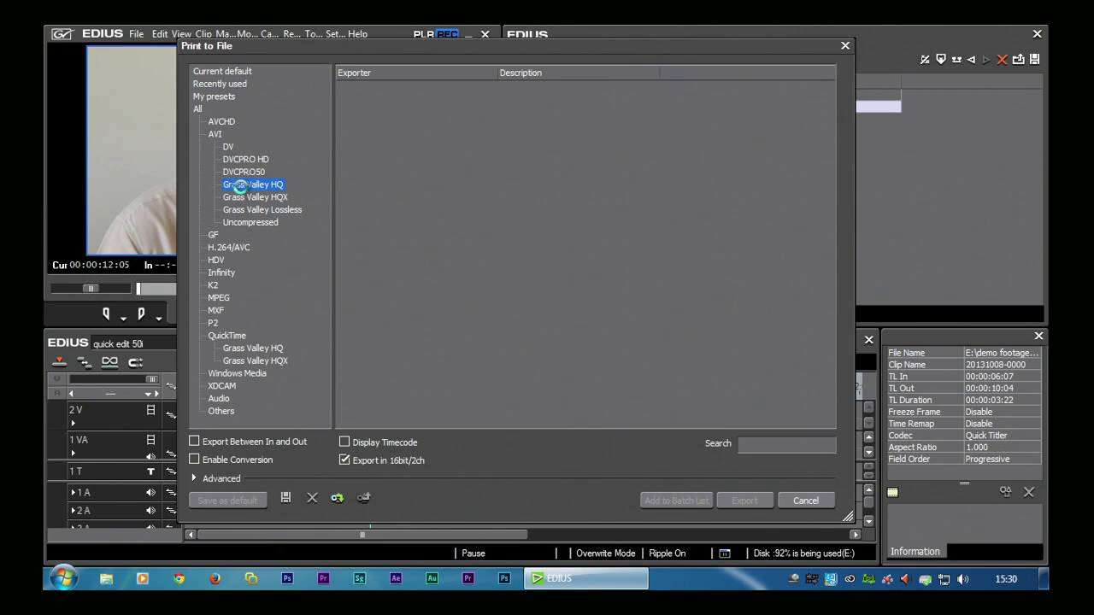
pyautogui.click(250, 222)
pyautogui.click(253, 184)
pyautogui.click(228, 147)
# List the Grass Valley HQ, Lossless and Uncompressed exporters, then select the H.264/AVC category
pyautogui.click(246, 160)
pyautogui.click(253, 184)
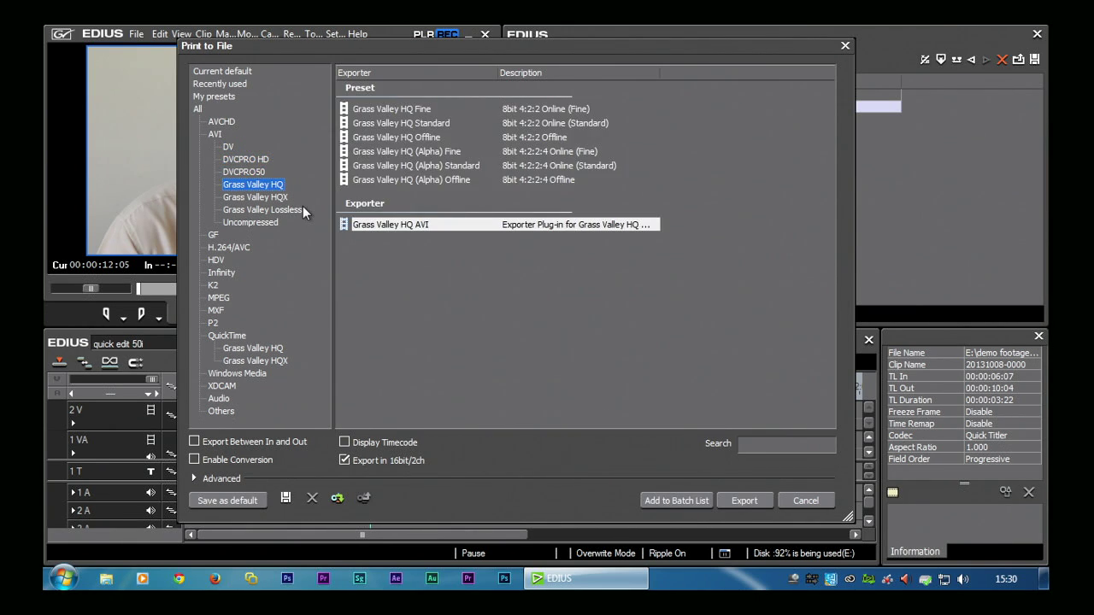
pyautogui.click(282, 198)
pyautogui.click(284, 210)
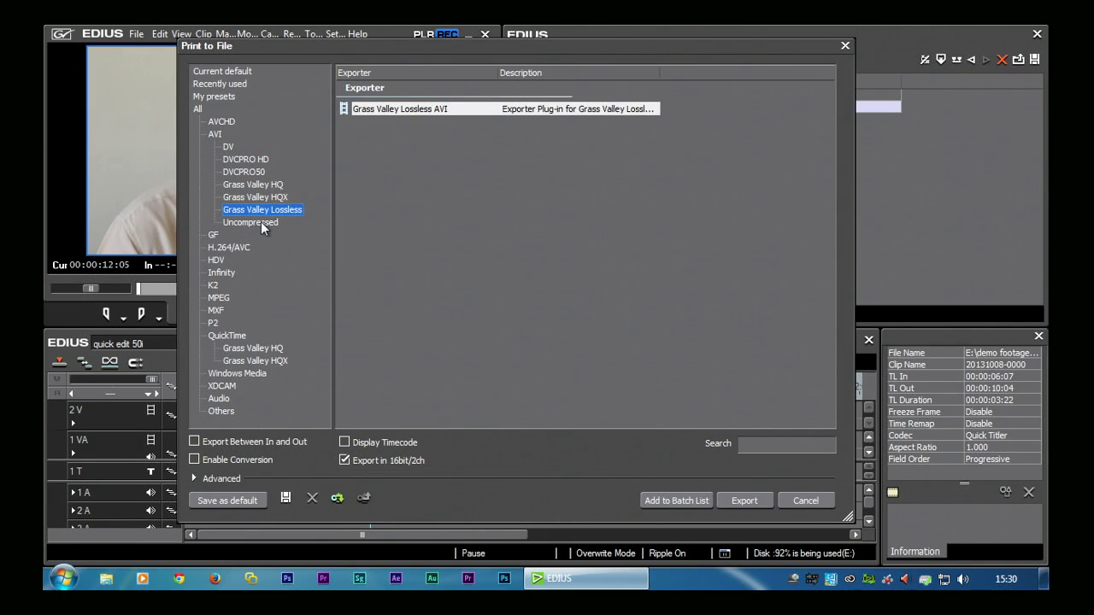
pyautogui.click(223, 248)
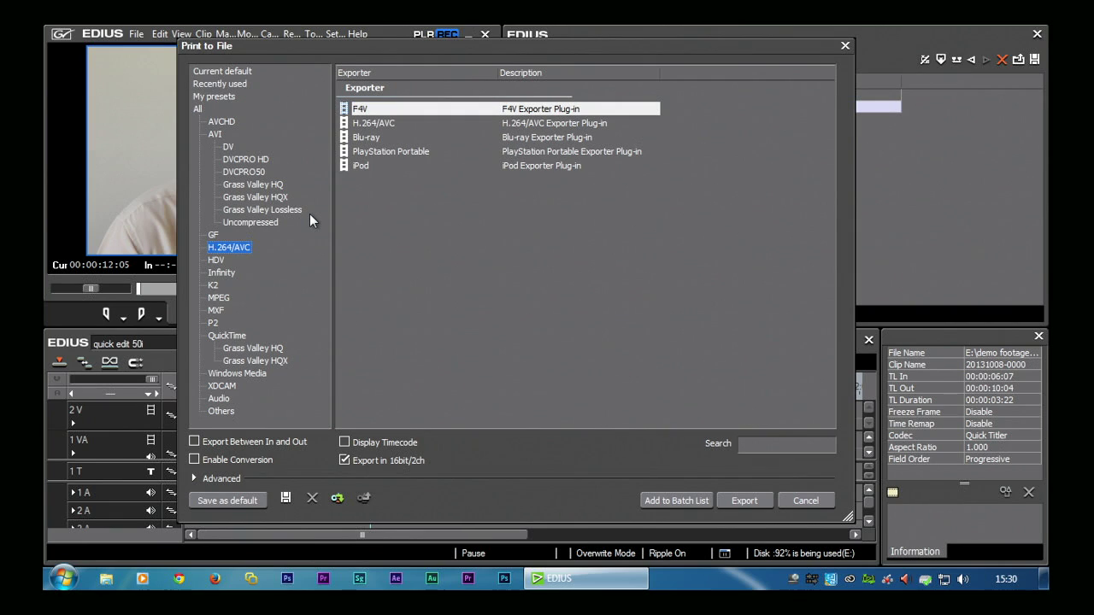
# Enable Conversion, then step through the DV, Grass Valley HQX and Uncompressed presets
pyautogui.click(194, 462)
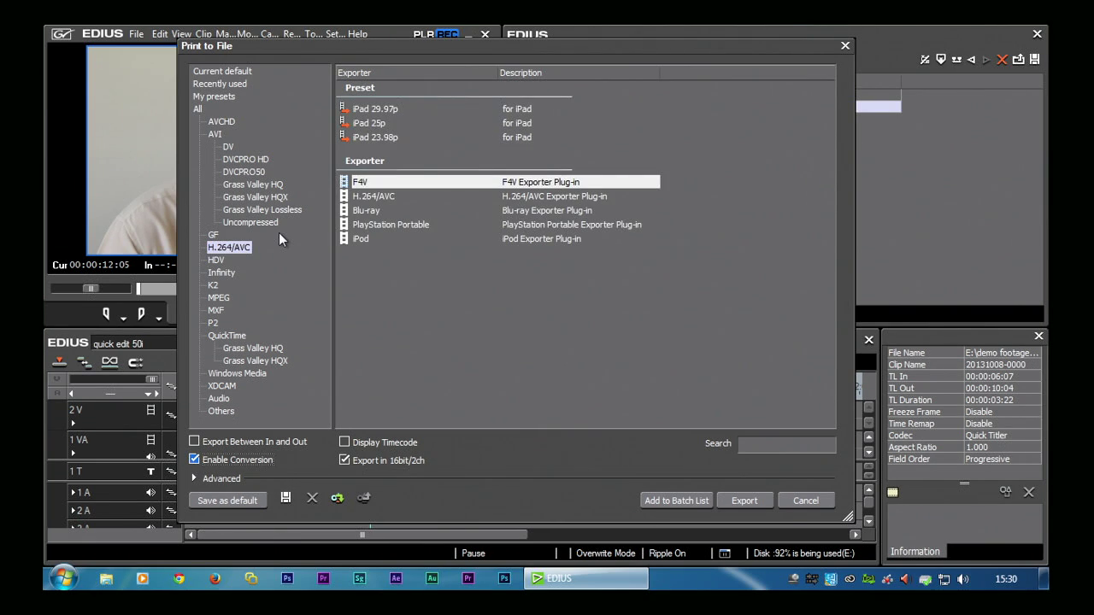
pyautogui.click(228, 147)
pyautogui.press('Down')
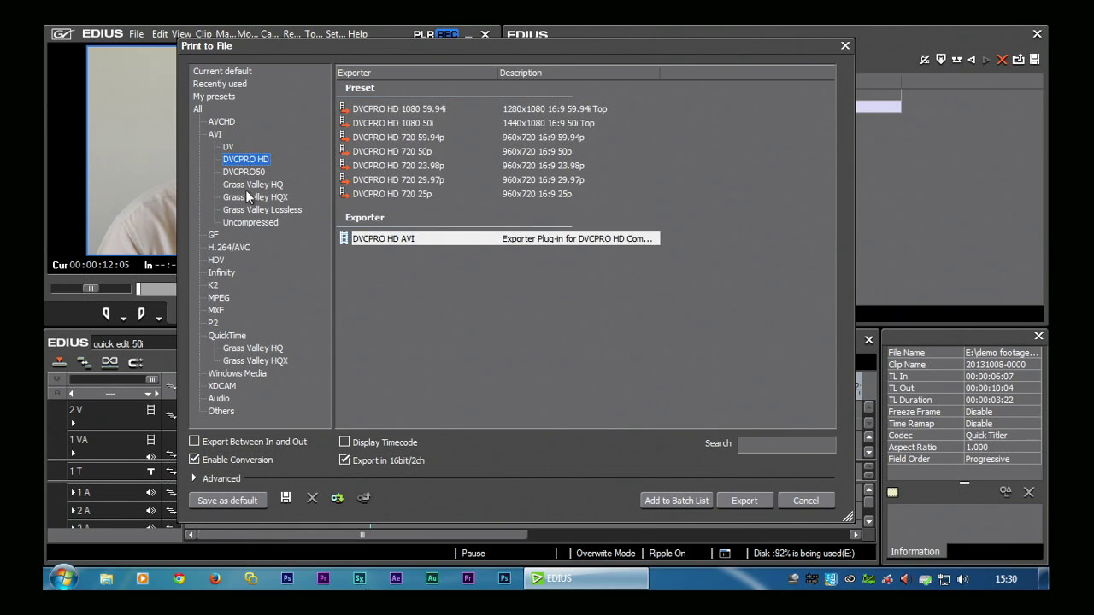
pyautogui.press('Down')
pyautogui.press('Down')
pyautogui.click(269, 198)
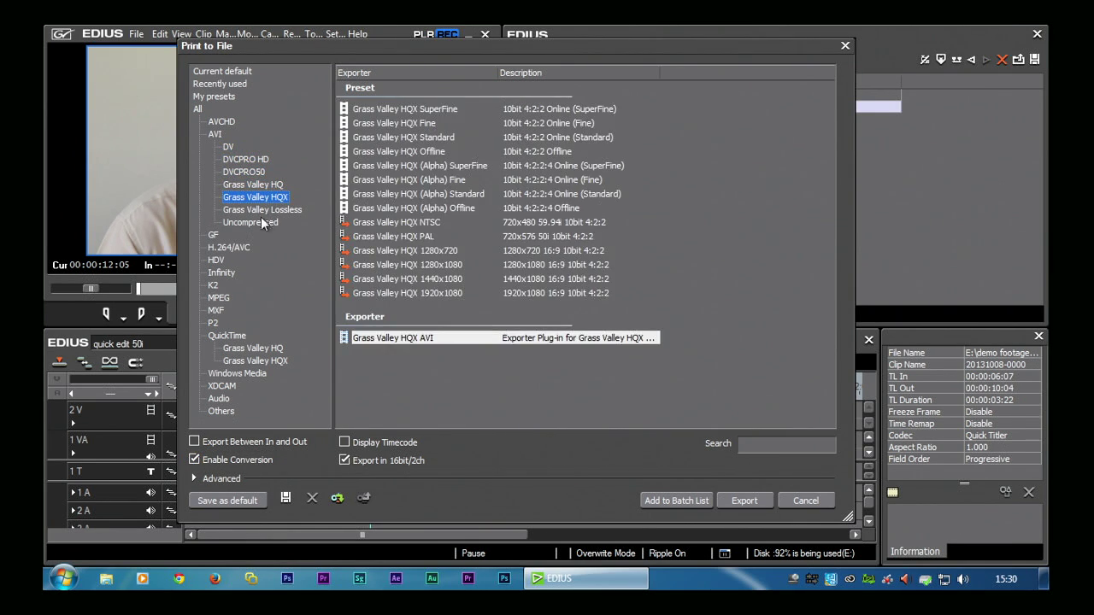
pyautogui.click(256, 222)
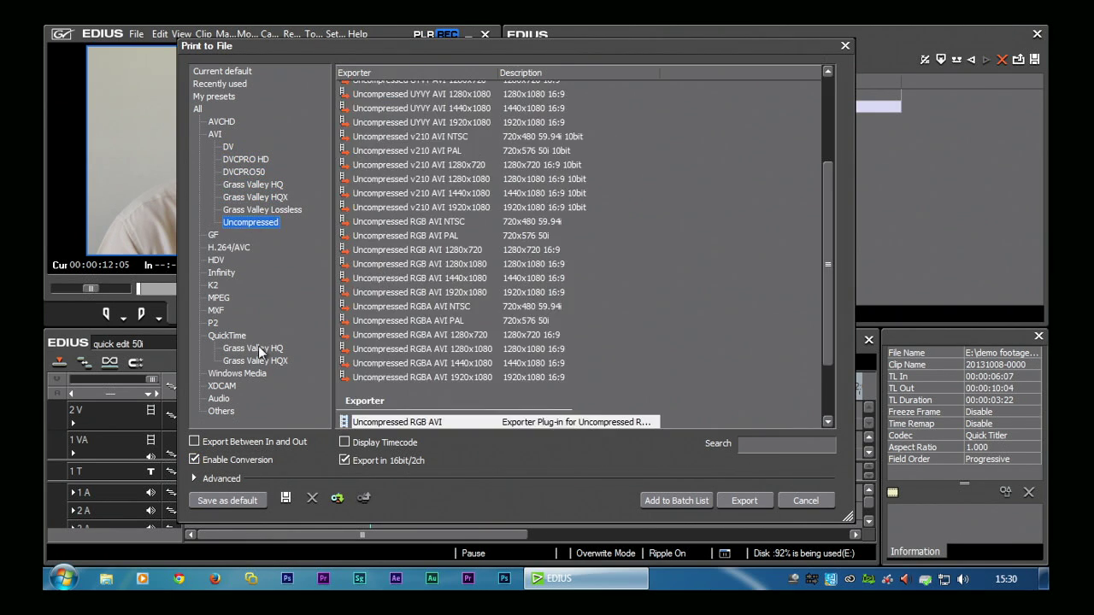
# Browse the Infinity and HDV exporters, then compare the Grass Valley HQ and HQX presets
pyautogui.click(223, 272)
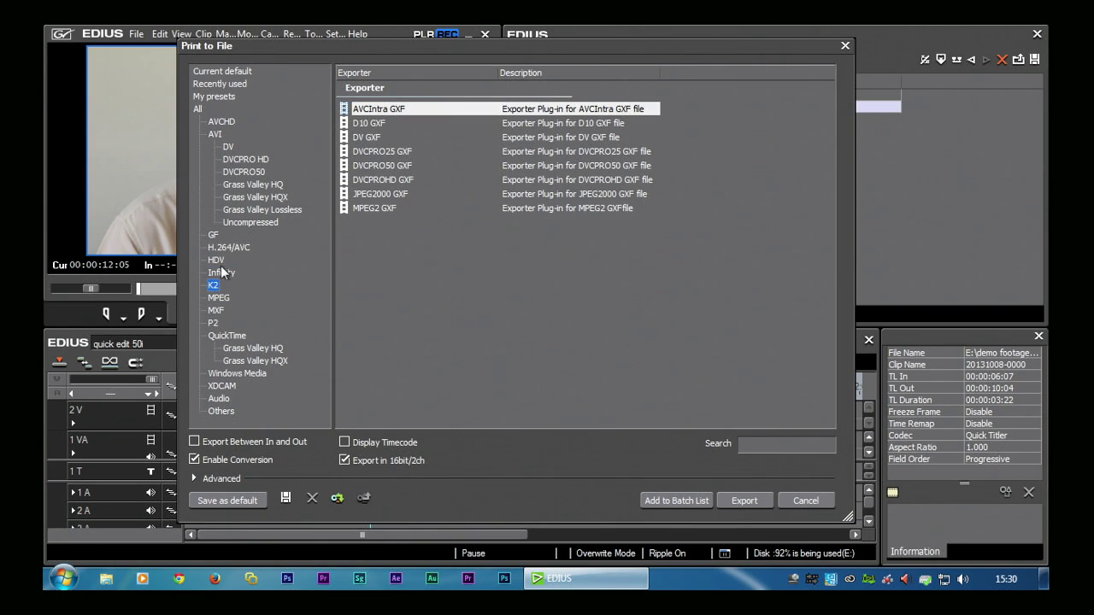
pyautogui.press('Up')
pyautogui.press('Up')
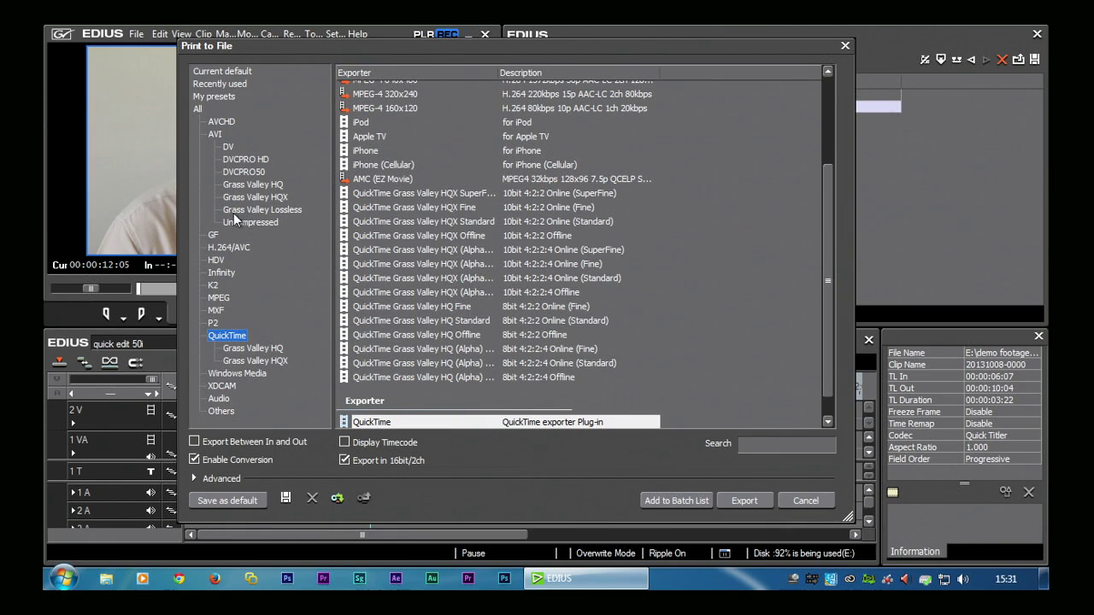
pyautogui.click(265, 187)
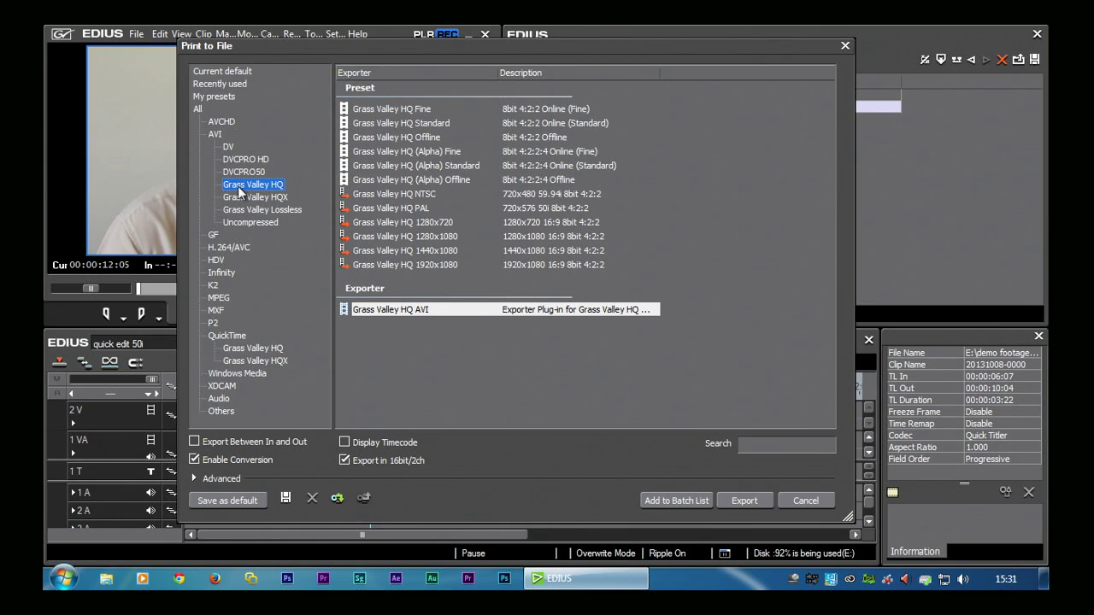
pyautogui.click(245, 195)
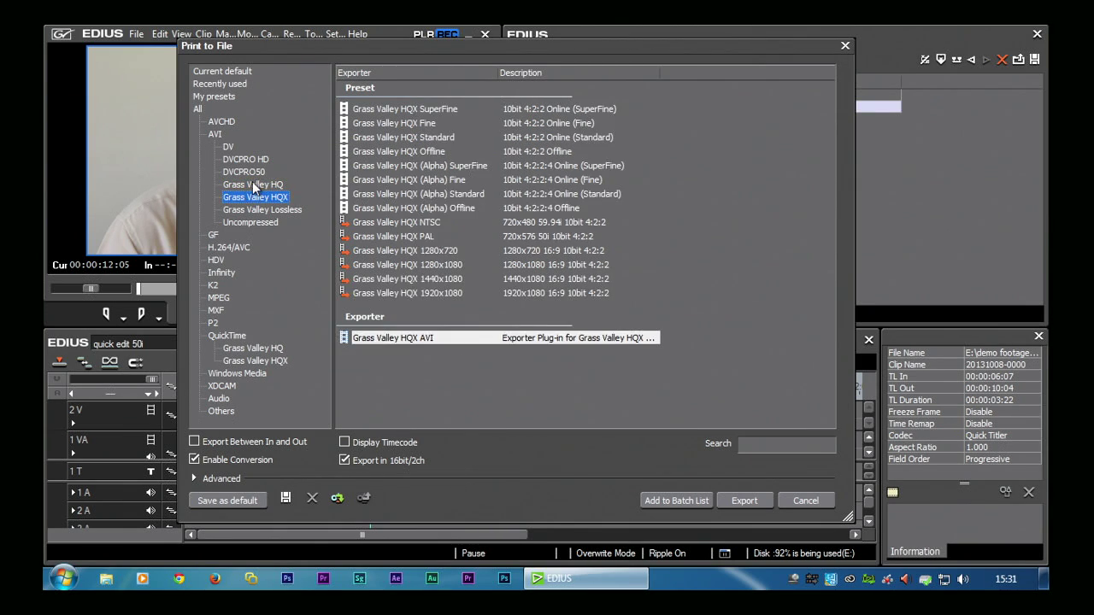
pyautogui.click(259, 196)
pyautogui.click(260, 184)
# Review the Blu-ray, PlayStation Portable and iPod exporters, then settle on the H.264/AVC exporter
pyautogui.click(220, 248)
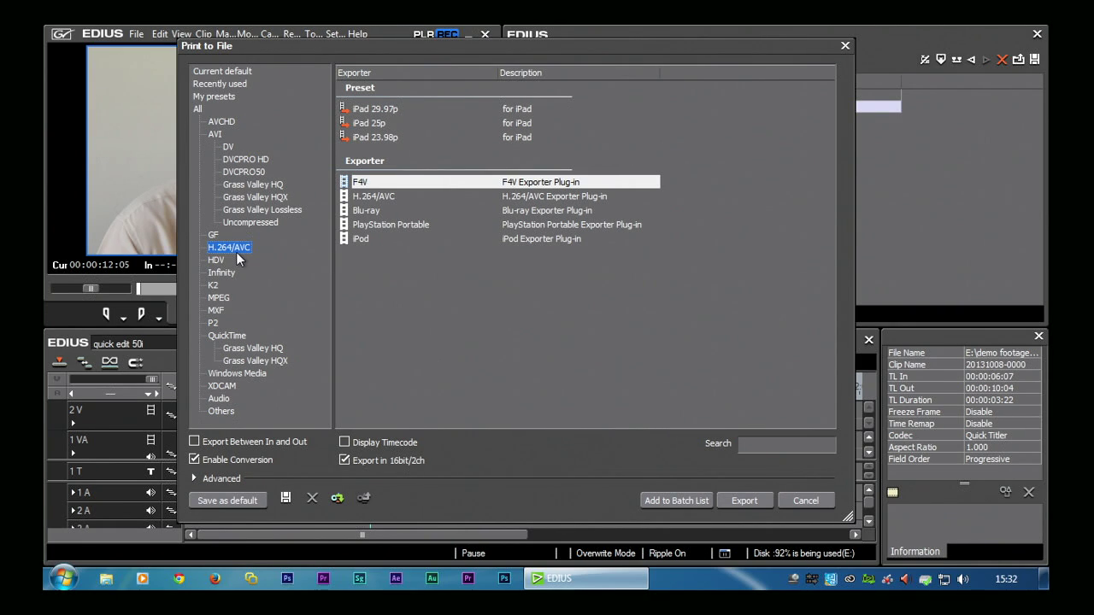
pyautogui.click(381, 196)
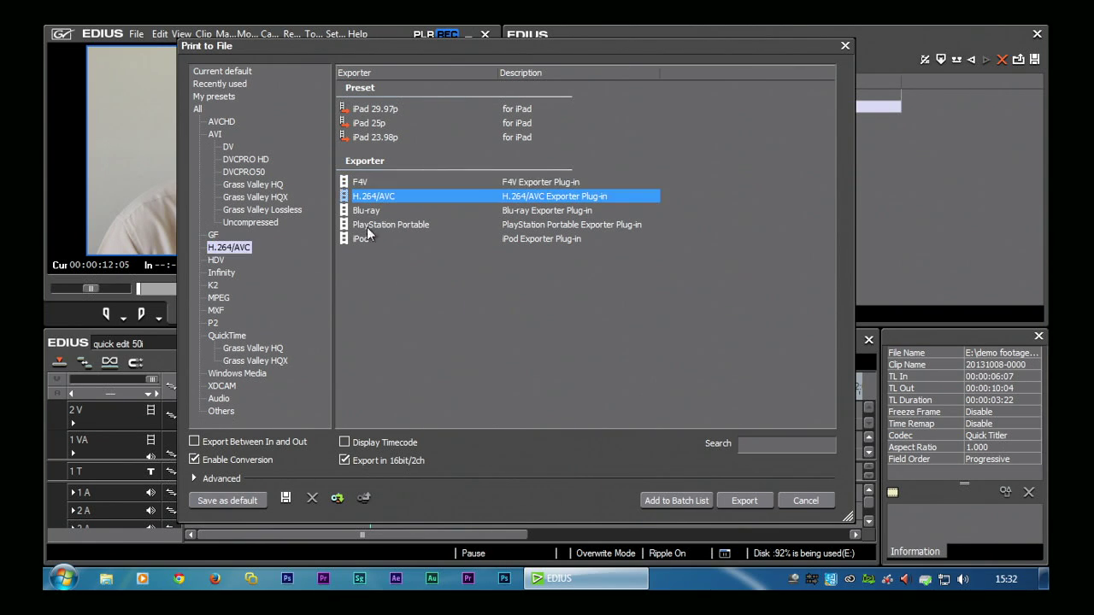
pyautogui.click(358, 215)
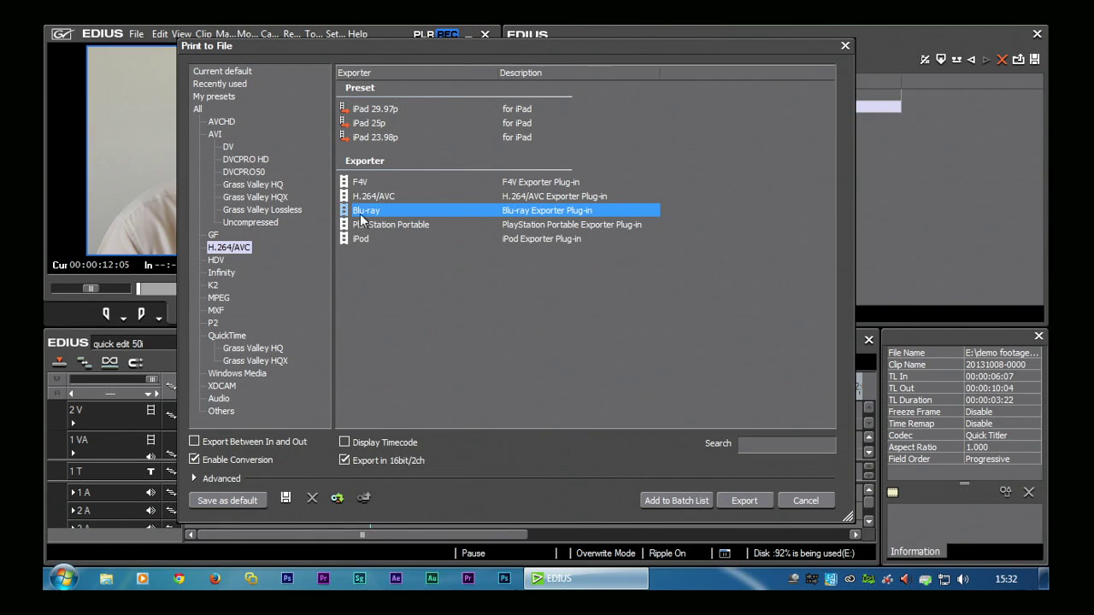
pyautogui.click(373, 225)
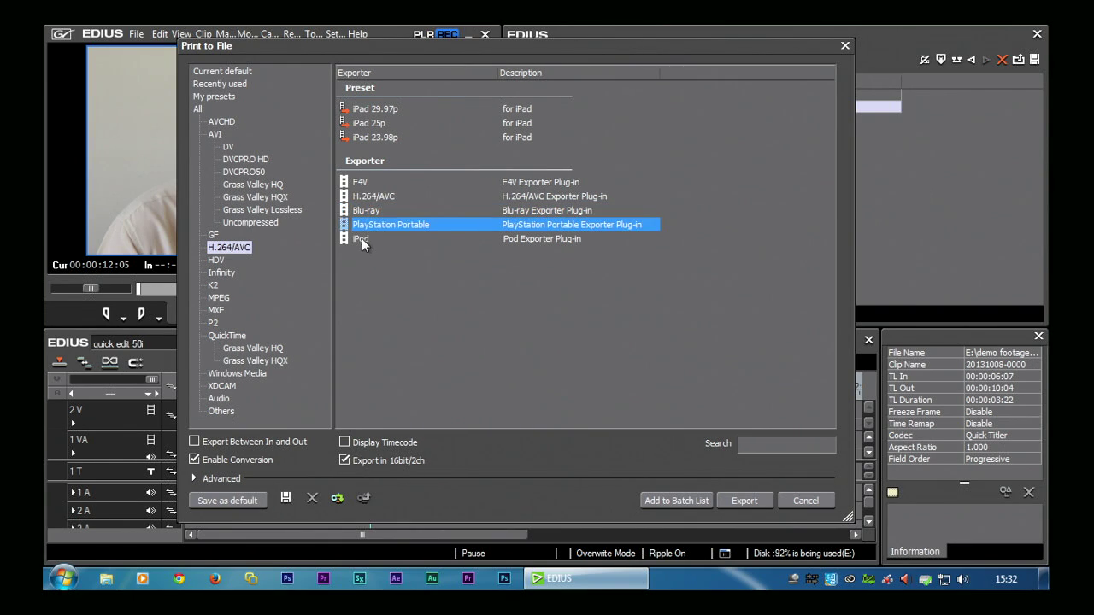
pyautogui.click(362, 239)
pyautogui.click(368, 239)
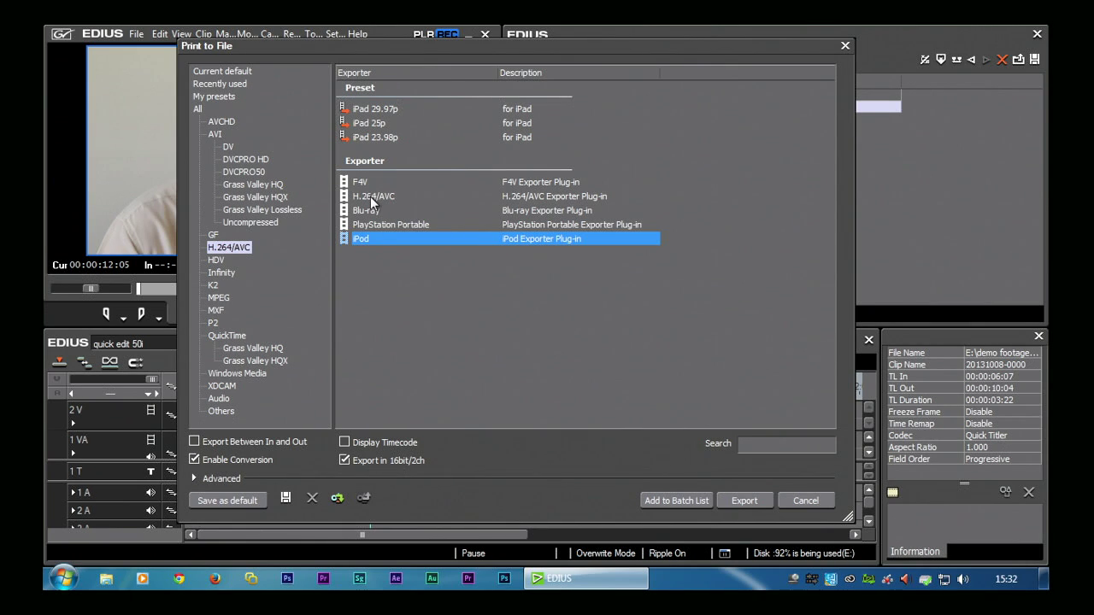
pyautogui.click(370, 197)
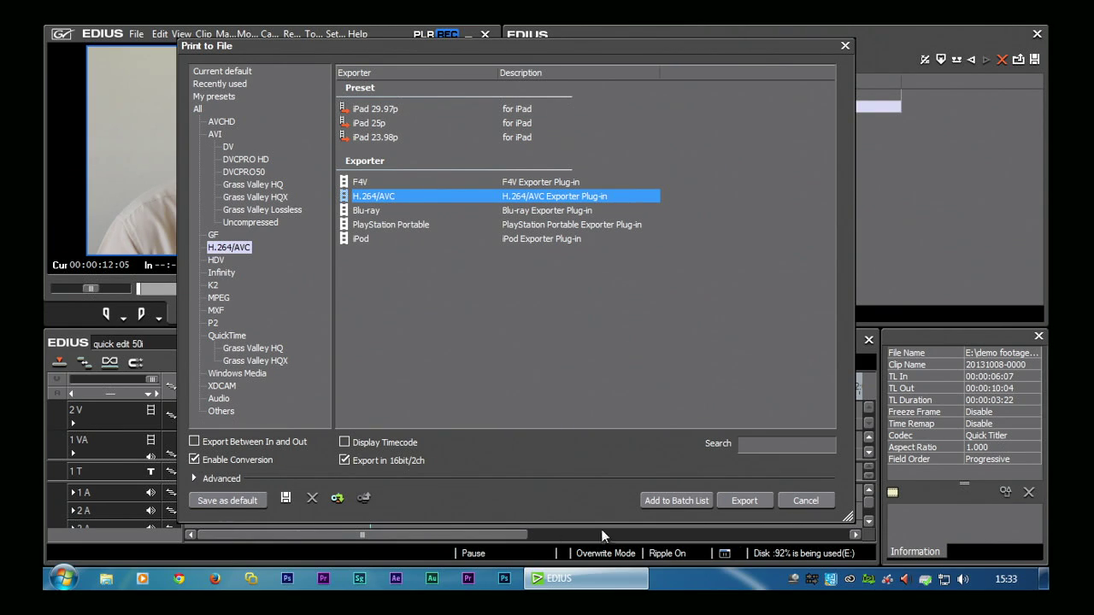
# Shrink the dialog, expand Advanced and tick Change Video Format, which shows HD 1920 x 1080 50i
pyautogui.moveTo(844, 517); pyautogui.dragTo(816, 346)
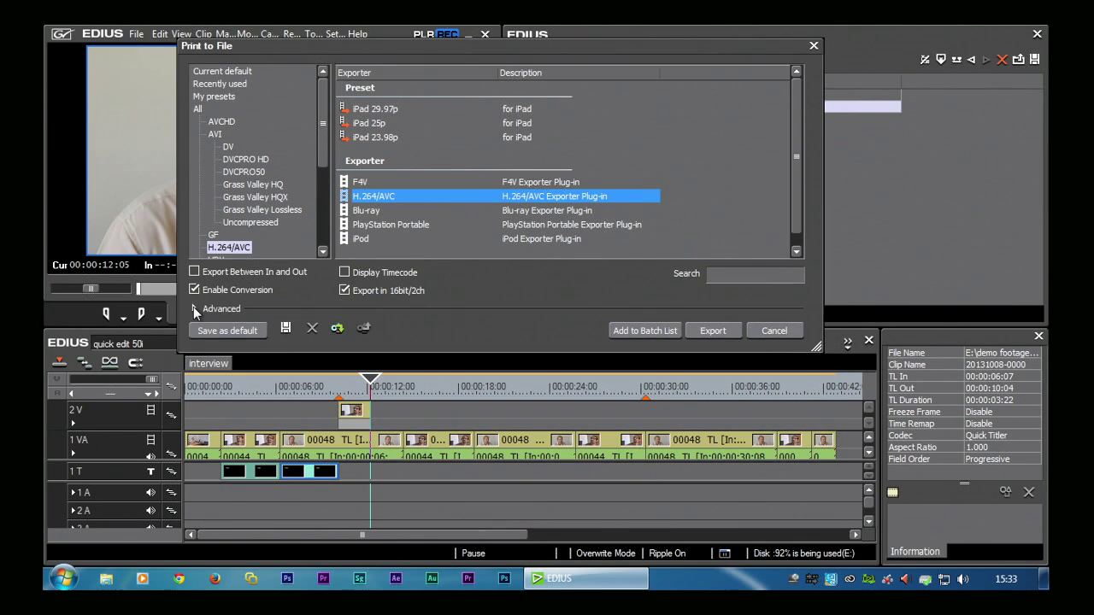
pyautogui.click(193, 308)
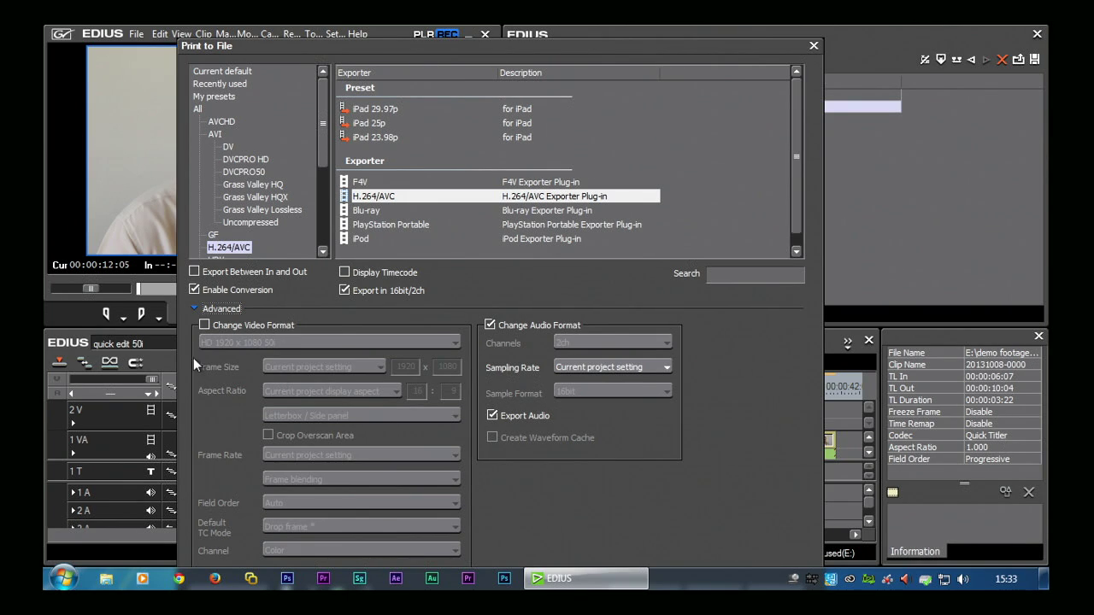
pyautogui.click(204, 325)
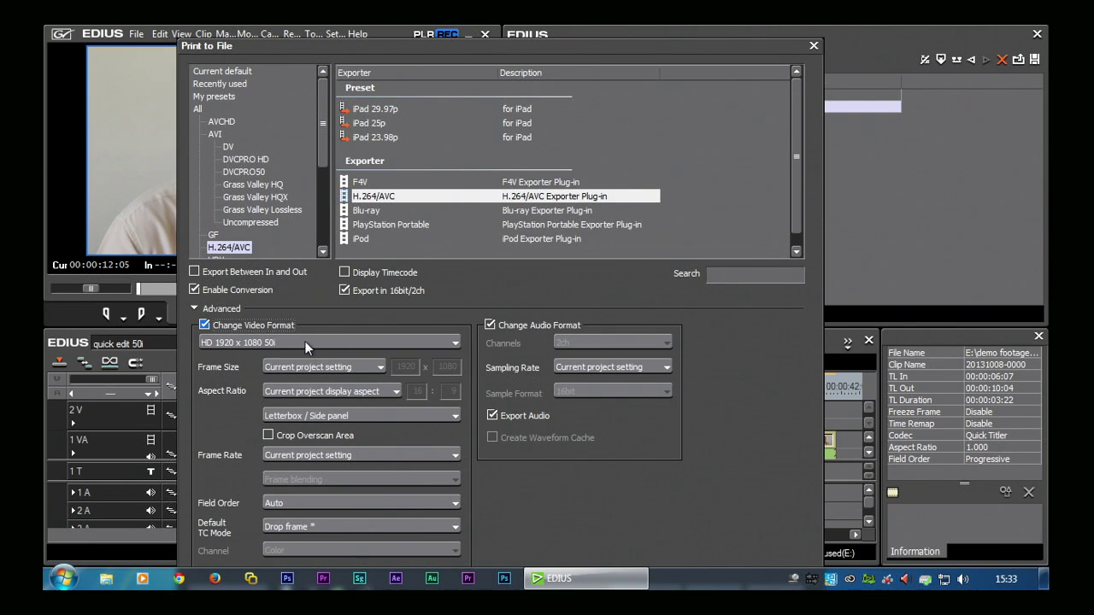
# Set the output format to HD 1280 x 720 50p, trying 25.0 before returning to 50.0 fps
pyautogui.click(304, 342)
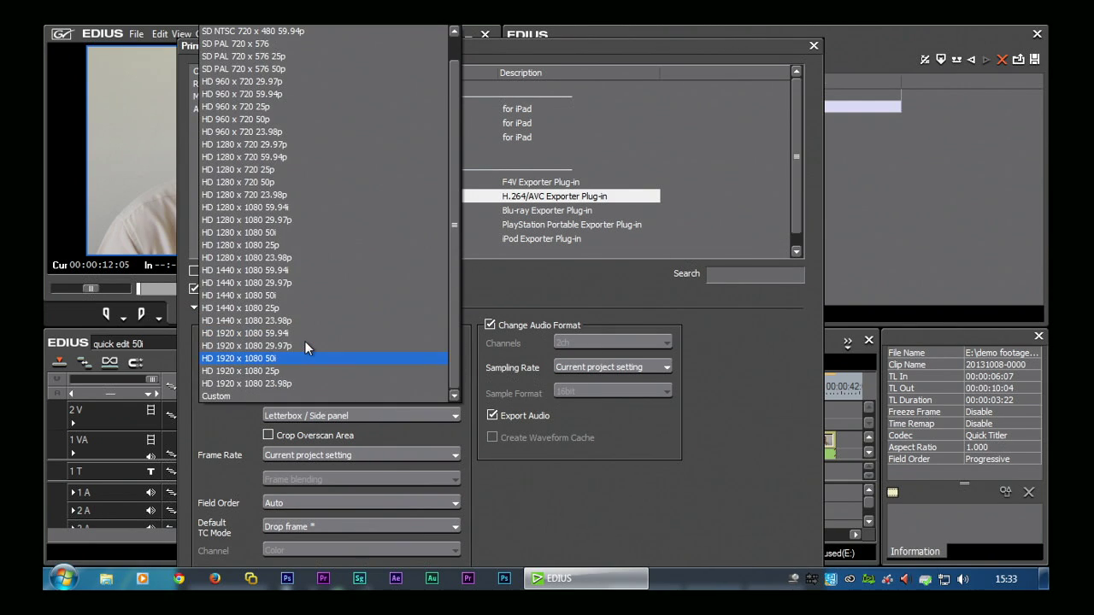
pyautogui.click(238, 183)
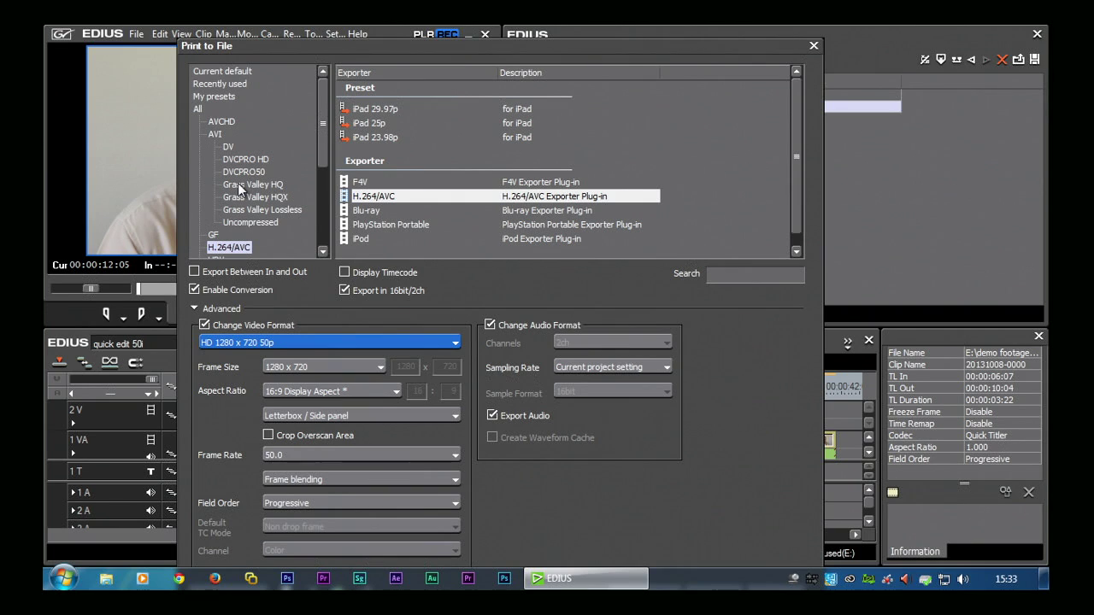
pyautogui.click(299, 455)
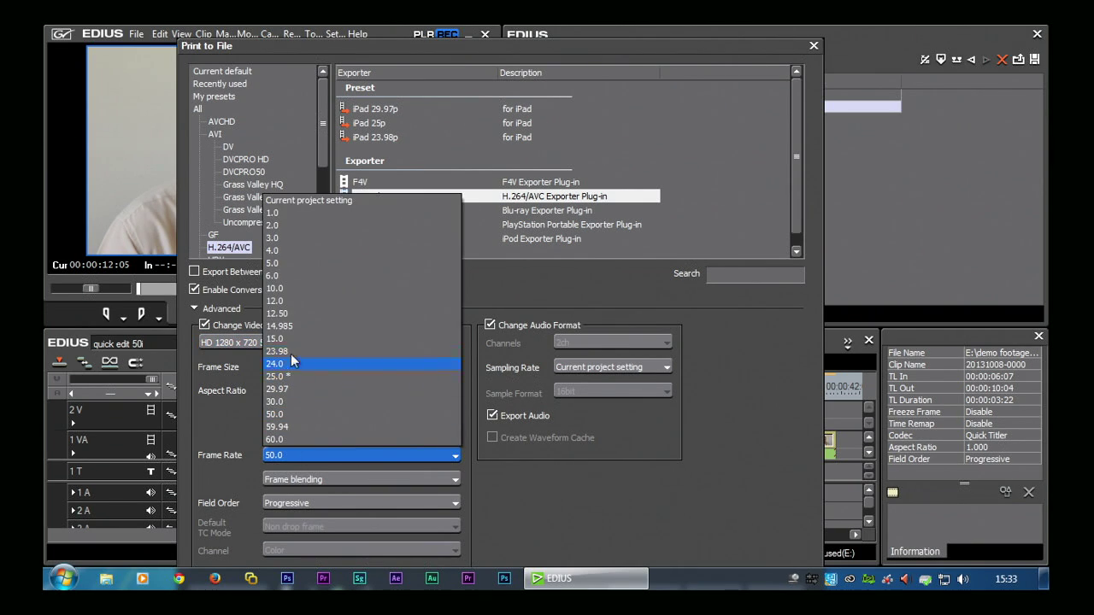
pyautogui.click(287, 379)
pyautogui.click(329, 454)
pyautogui.click(306, 414)
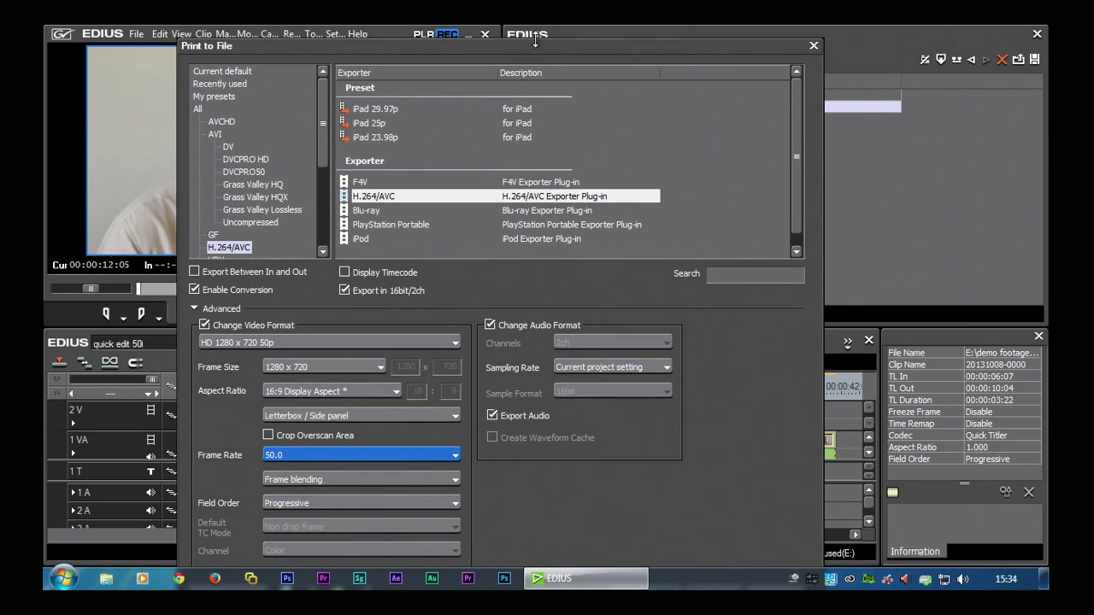
pyautogui.moveTo(535, 41)
pyautogui.mouseDown()
pyautogui.moveTo(538, 91)
pyautogui.moveTo(524, 37)
pyautogui.mouseUp()
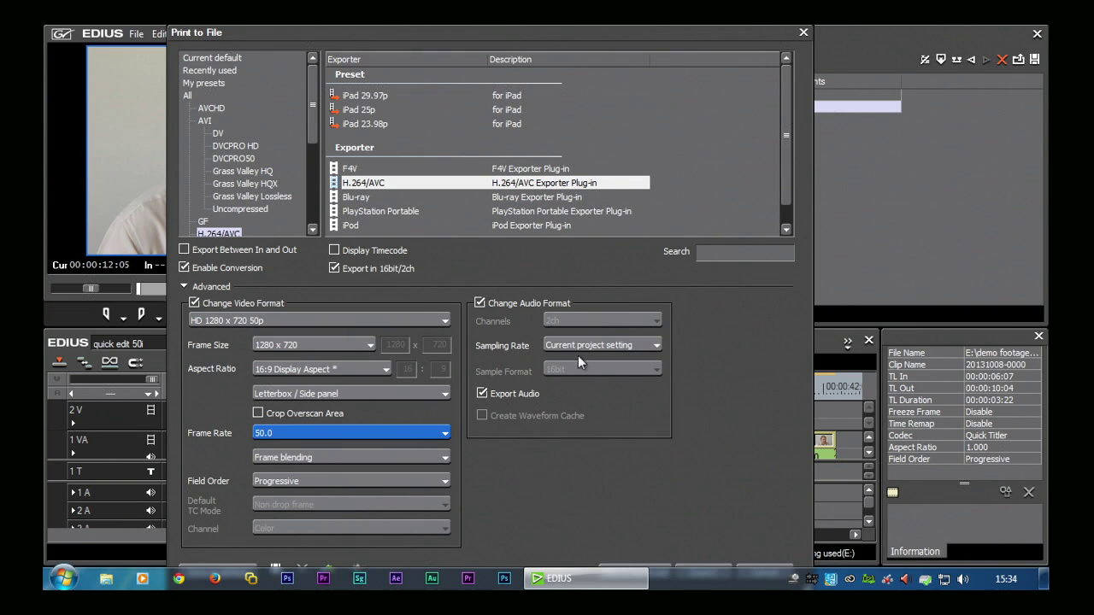
# Open the H.264/AVC save window on the data win 8 (G:) drive and name the file 'test'
pyautogui.click(702, 565)
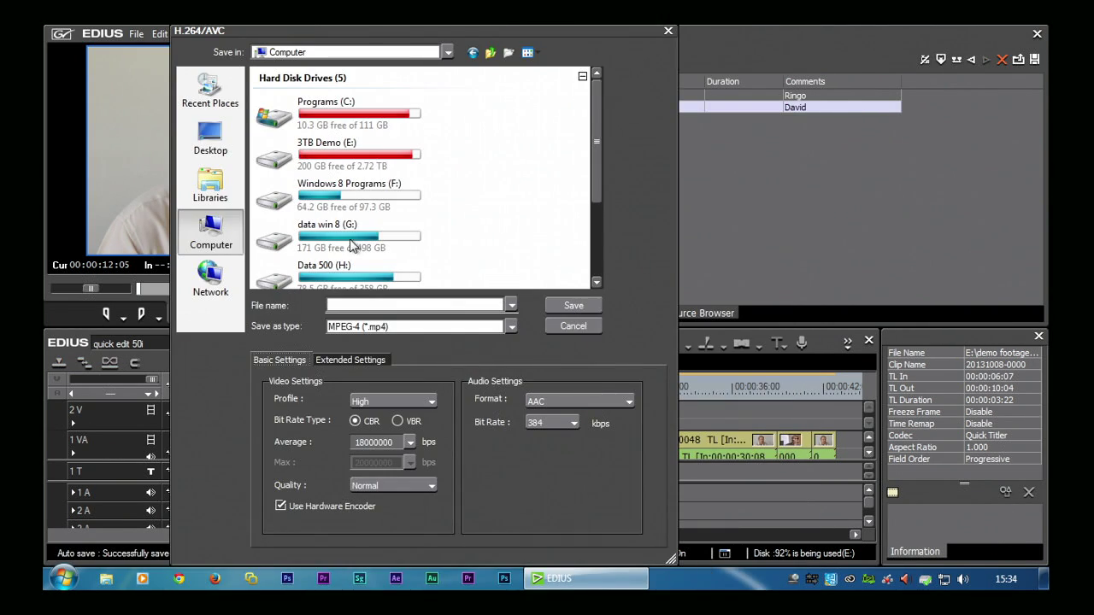
pyautogui.doubleClick(349, 240)
pyautogui.write('tezx')
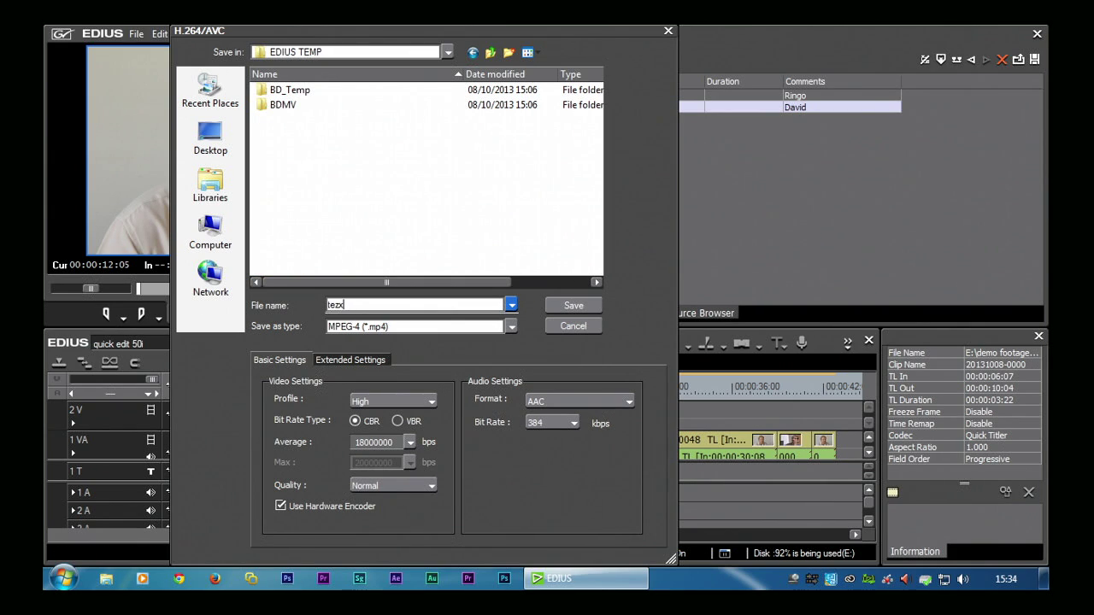
pyautogui.press('BackSpace')
pyautogui.press('BackSpace')
pyautogui.write('st')
# Try 9M, 5M and a custom 2000000 bps average bitrate, then return to 9M
pyautogui.click(411, 442)
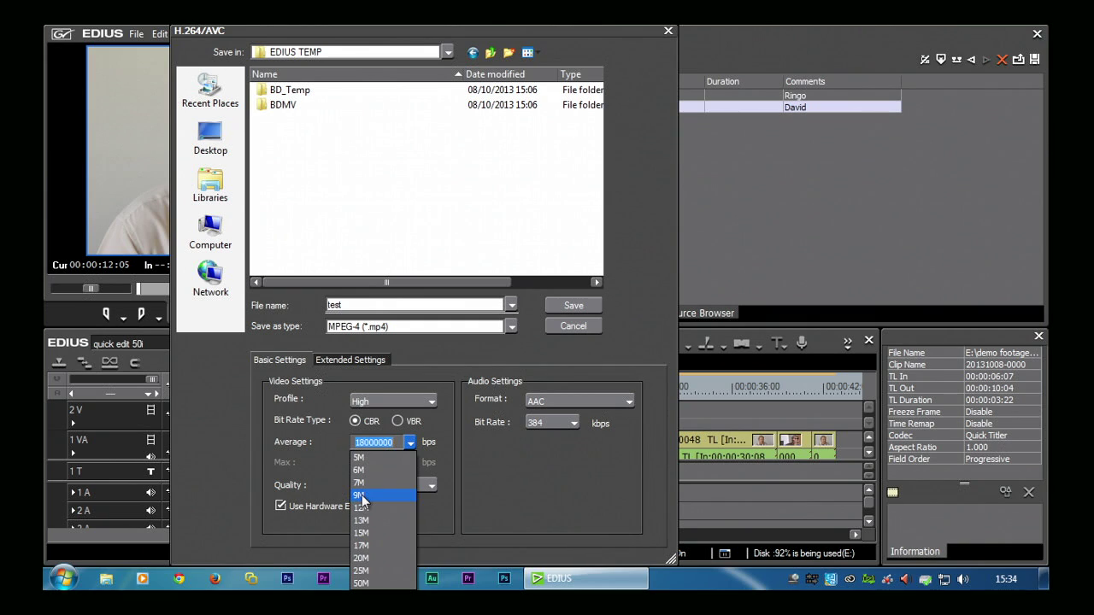
pyautogui.click(362, 496)
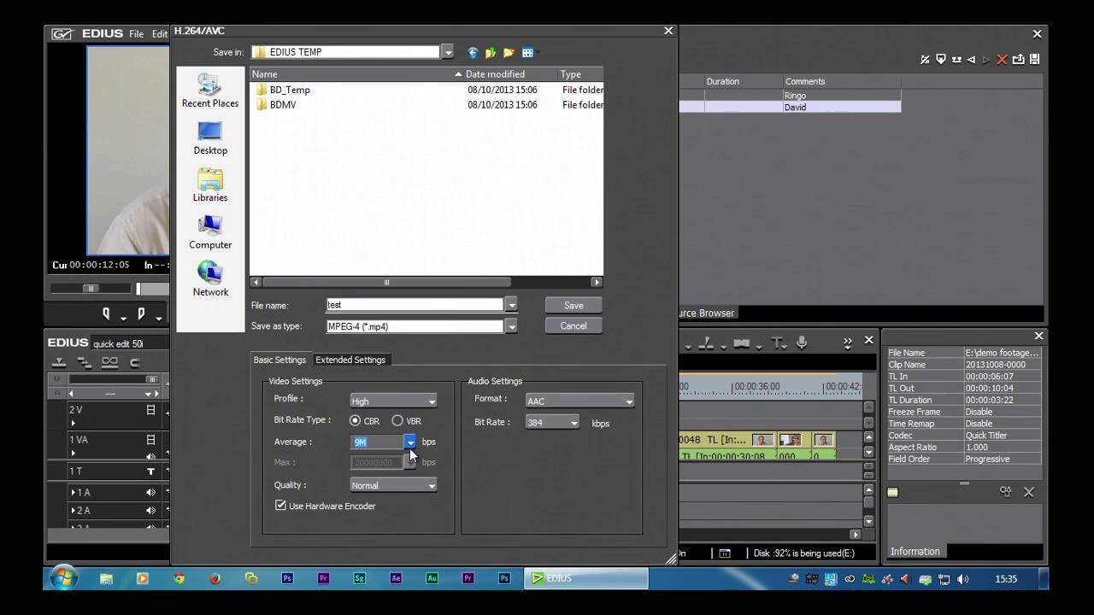
pyautogui.click(411, 443)
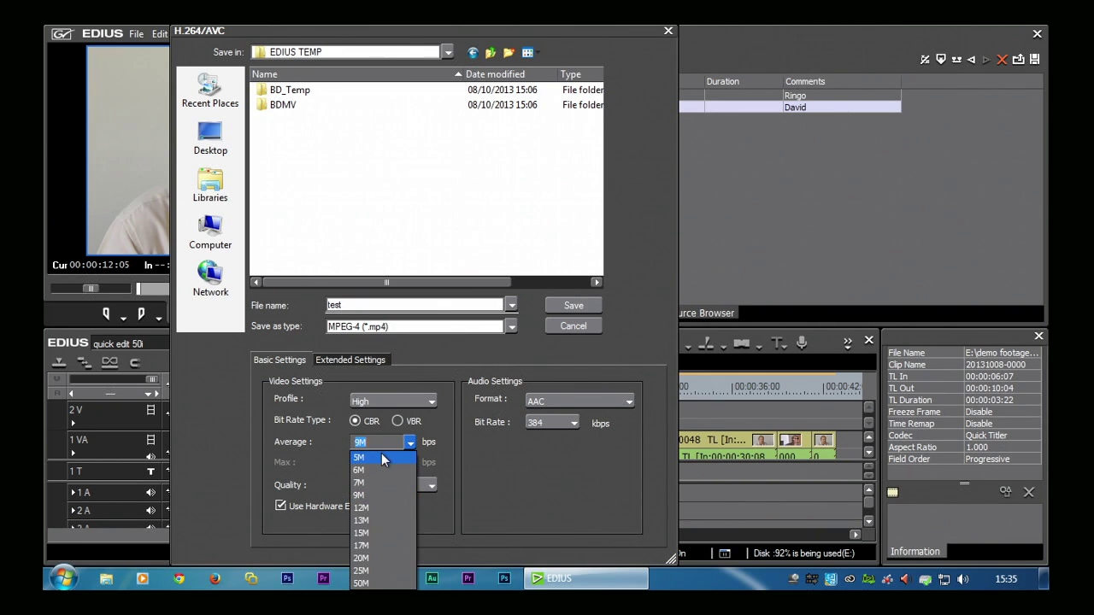
pyautogui.click(382, 457)
pyautogui.write('2')
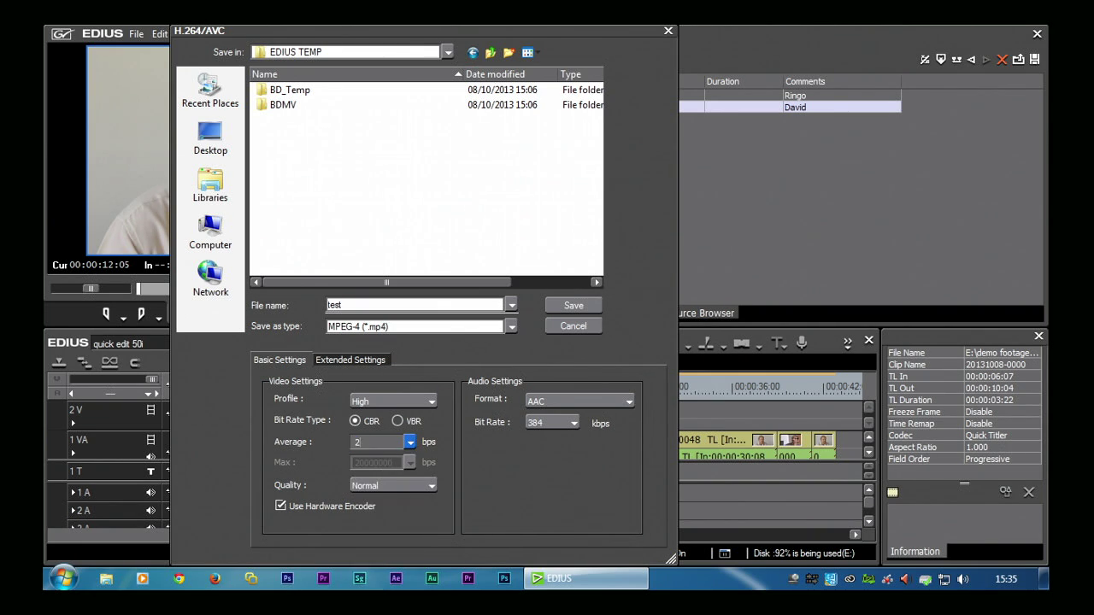
pyautogui.write('000000')
pyautogui.press('Tab')
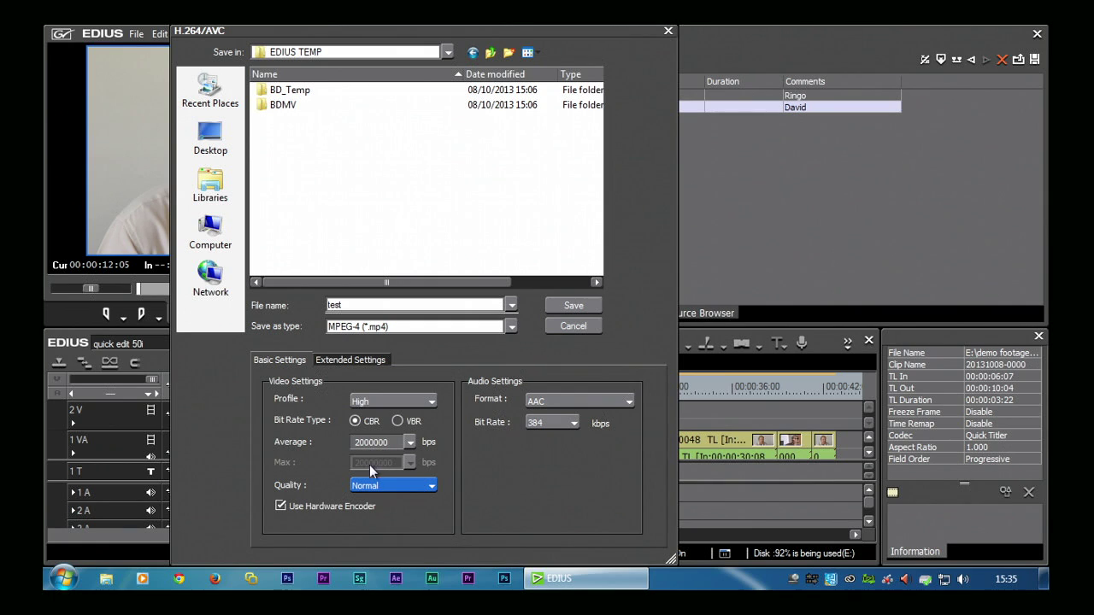
pyautogui.click(409, 443)
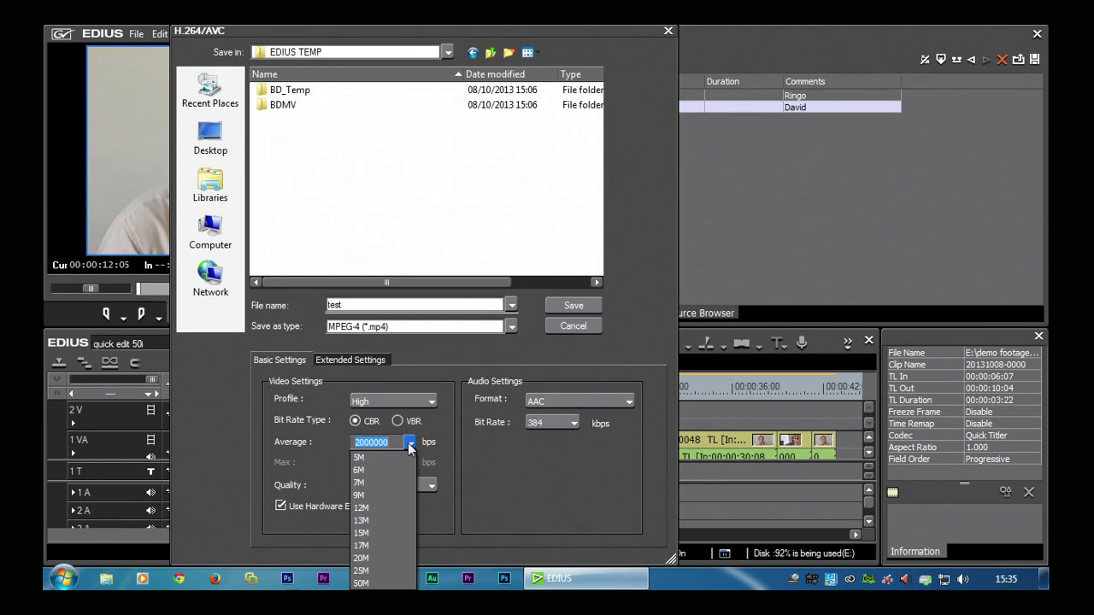
pyautogui.click(376, 495)
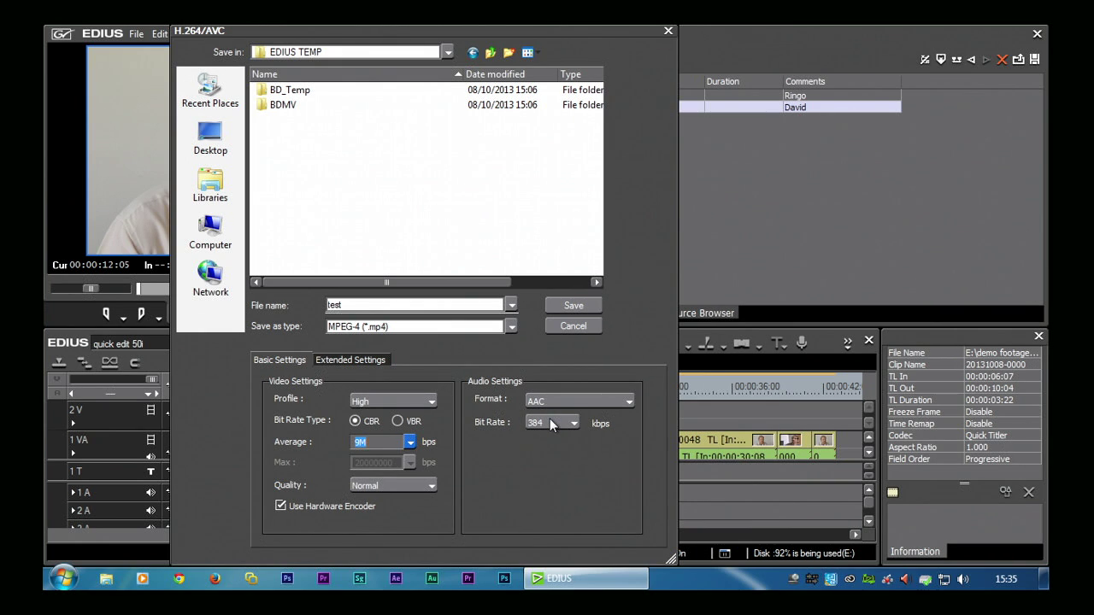
# Test 7M and 20M average bitrates, then settle on a constant 9M average
pyautogui.moveTo(257, 30); pyautogui.dragTo(404, 31)
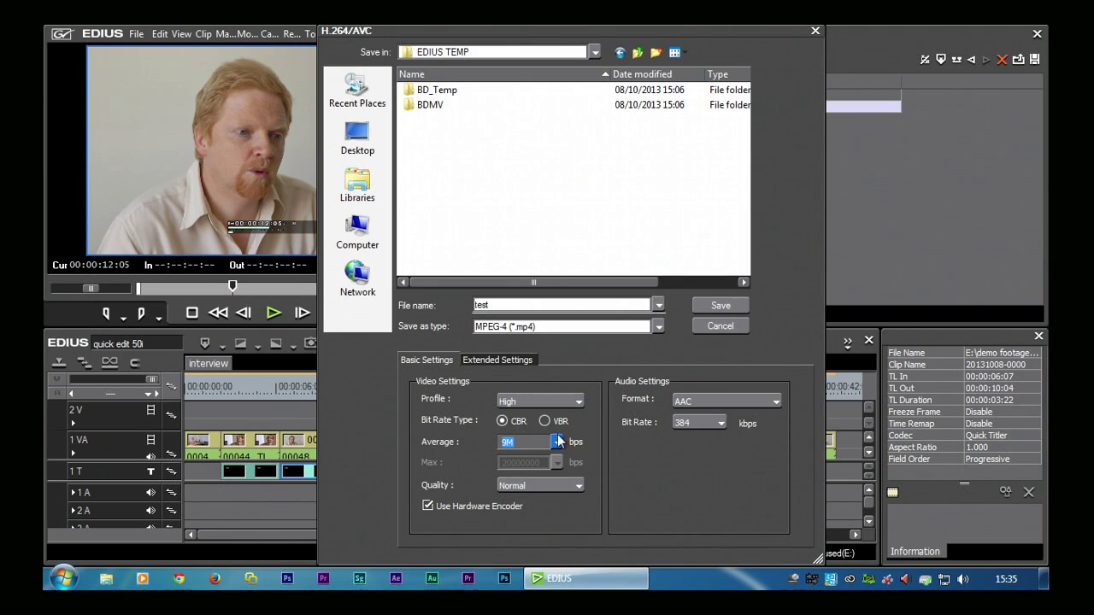
pyautogui.click(556, 442)
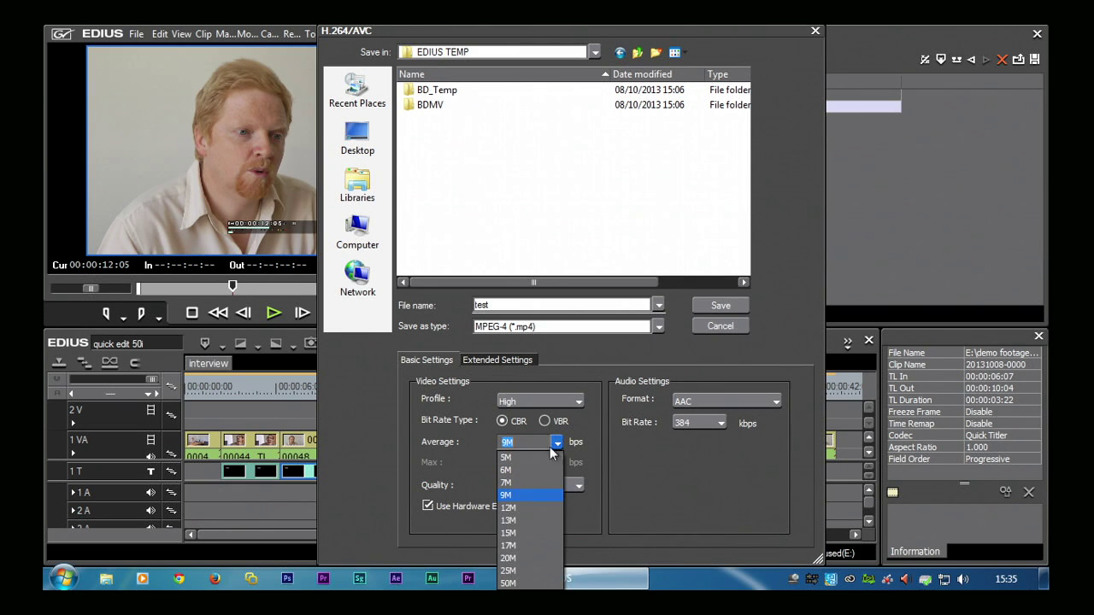
pyautogui.click(513, 483)
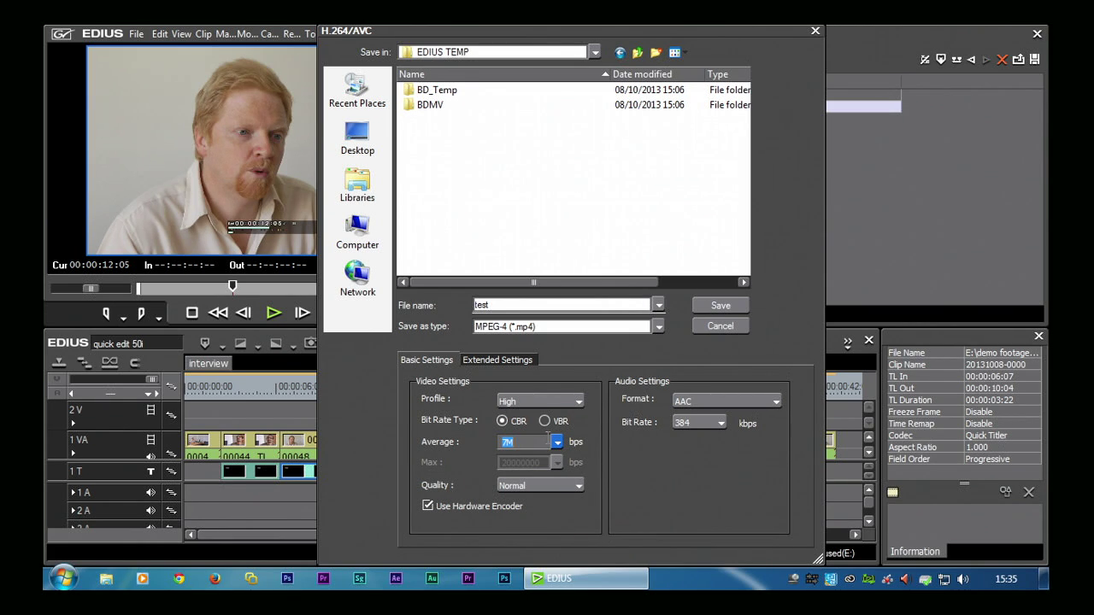
pyautogui.click(558, 443)
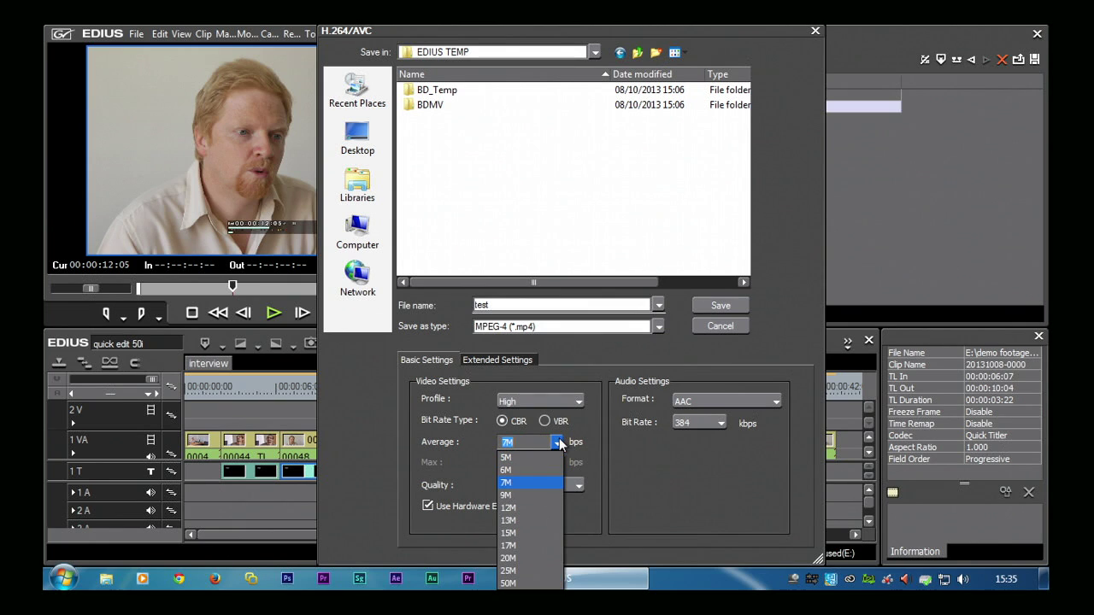
pyautogui.click(558, 443)
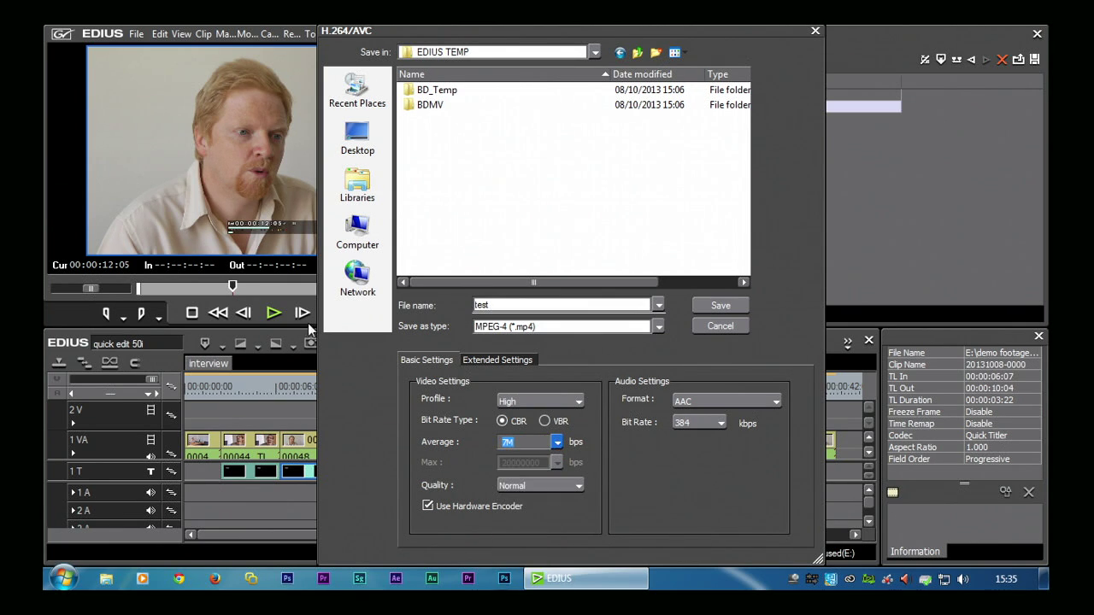
pyautogui.moveTo(317, 323); pyautogui.dragTo(163, 323)
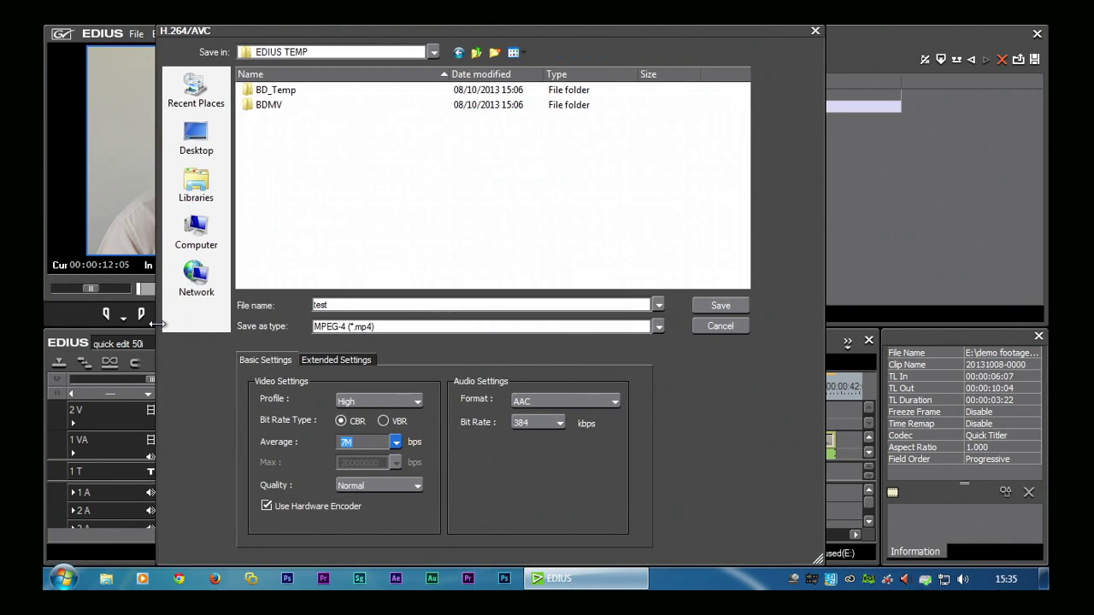
pyautogui.click(401, 442)
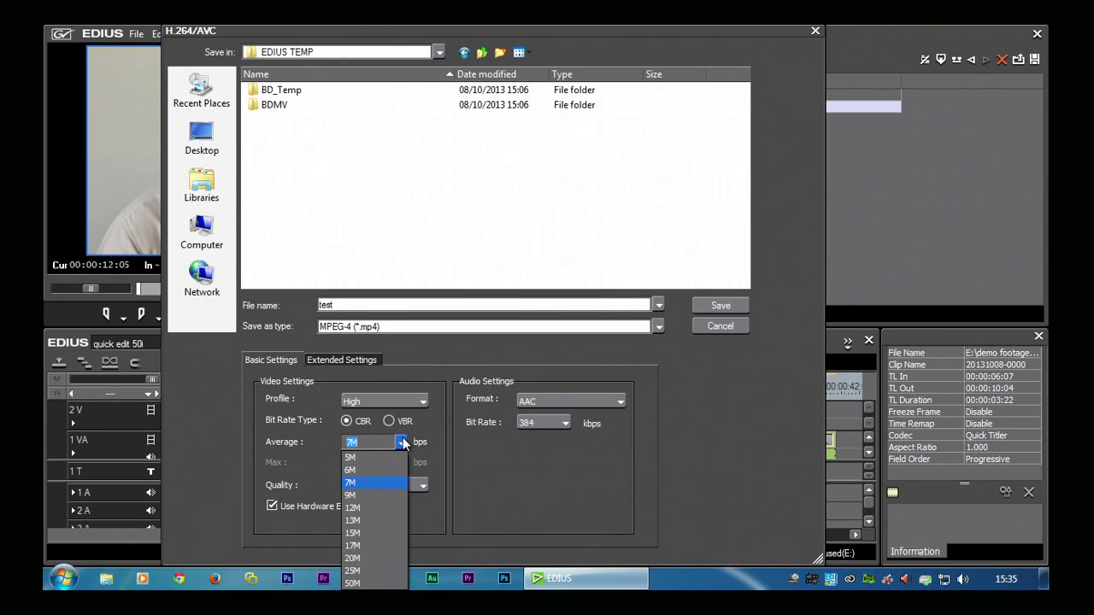
pyautogui.click(360, 555)
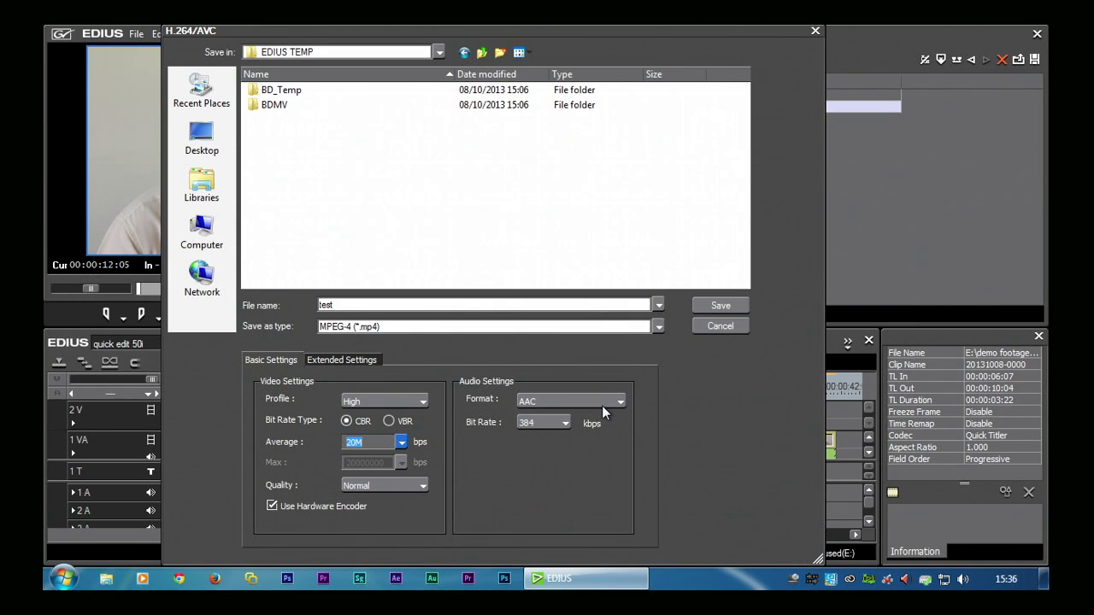
pyautogui.click(401, 442)
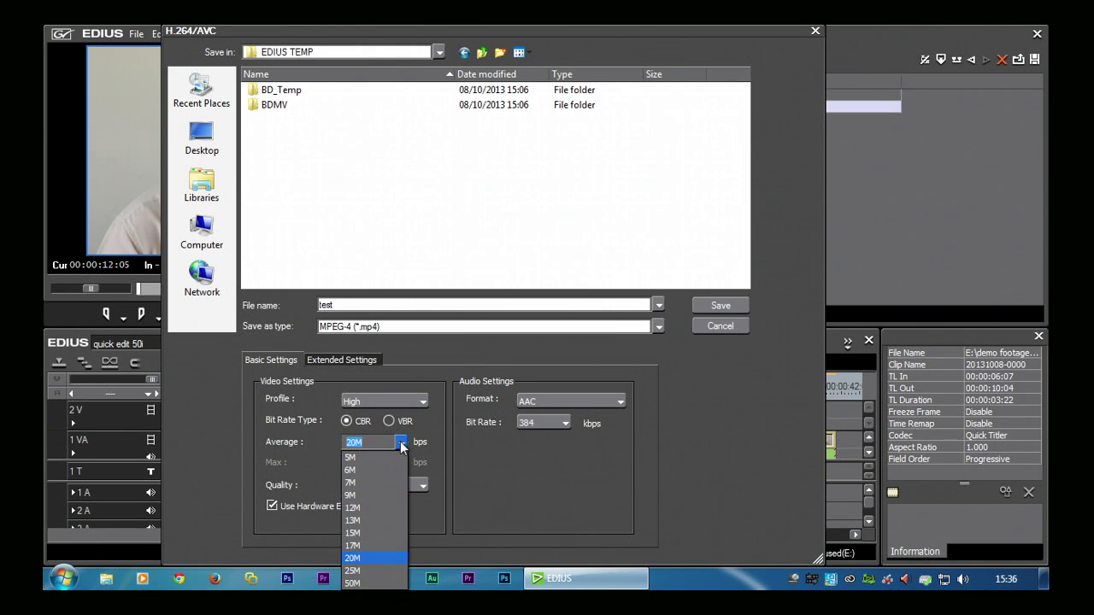
pyautogui.click(357, 495)
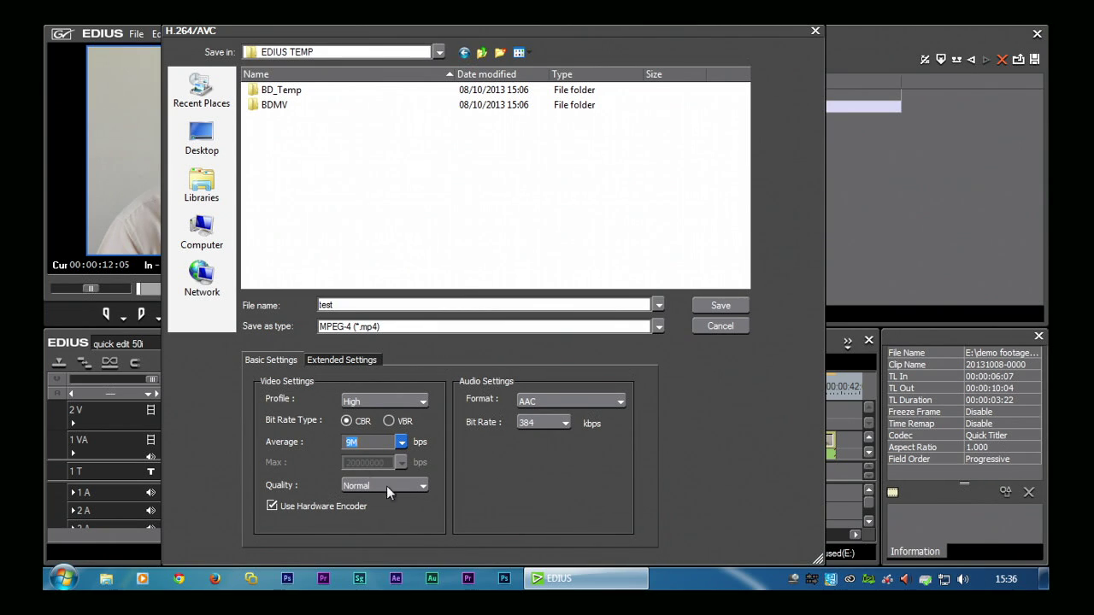
# Compare constant and variable bit rate, then settle on VBR encoding
pyautogui.click(389, 419)
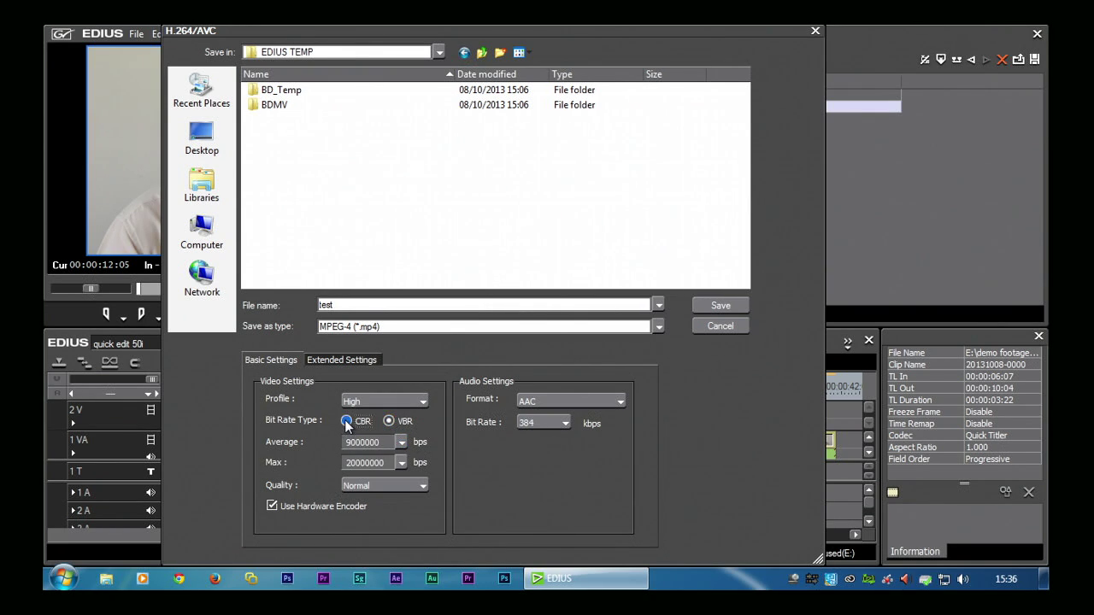
pyautogui.click(346, 421)
pyautogui.click(392, 419)
pyautogui.click(357, 421)
pyautogui.click(389, 421)
# Set the maximum bit rate to 14M after trying 15M
pyautogui.click(402, 463)
pyautogui.click(369, 385)
pyautogui.click(399, 462)
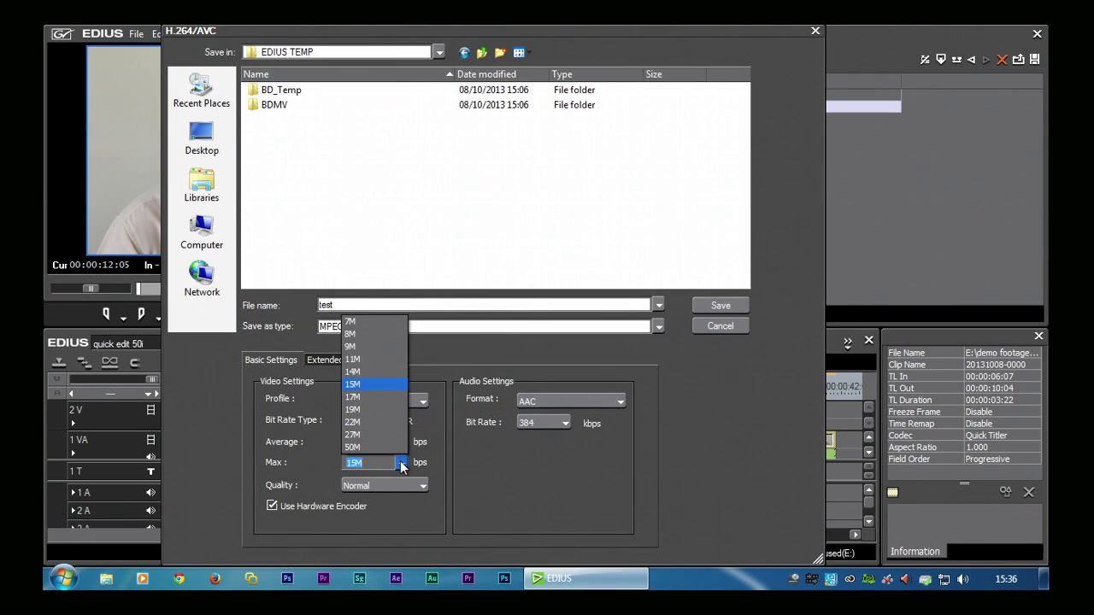
pyautogui.click(400, 461)
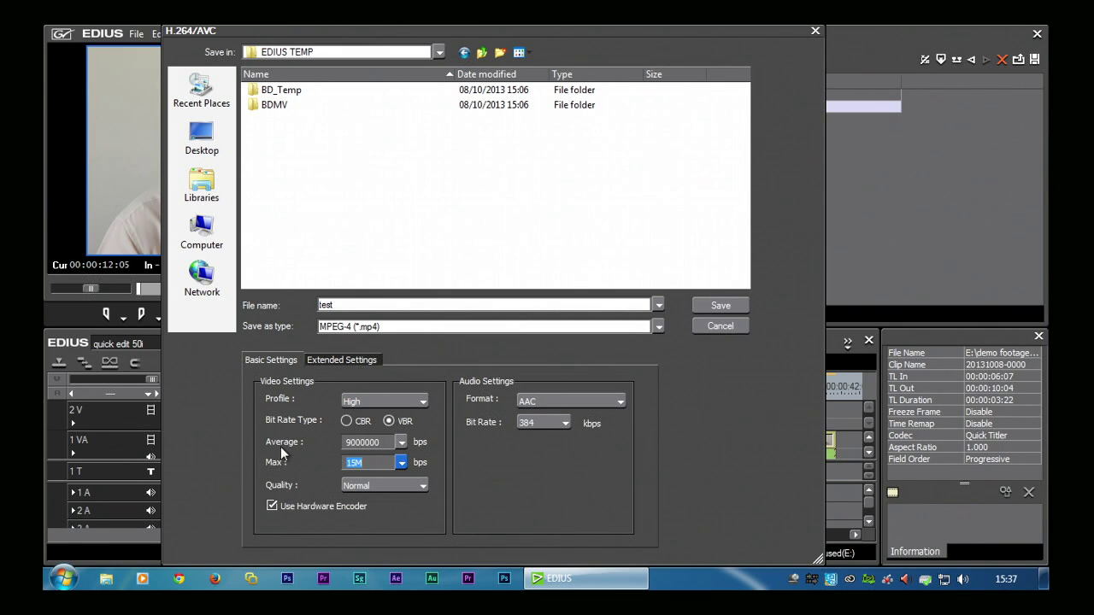
pyautogui.click(399, 461)
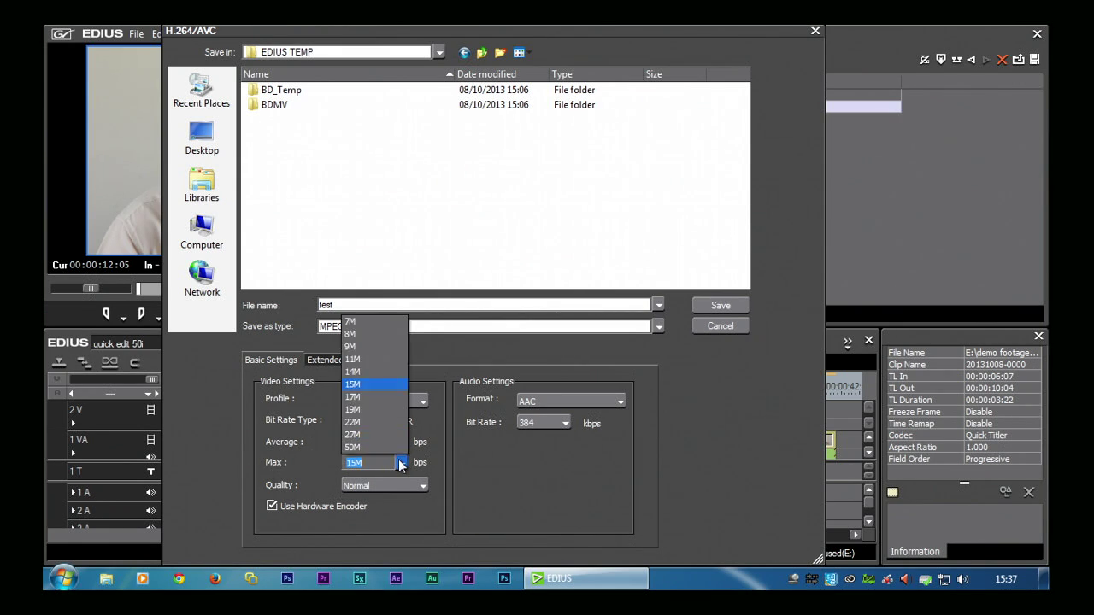
pyautogui.click(356, 372)
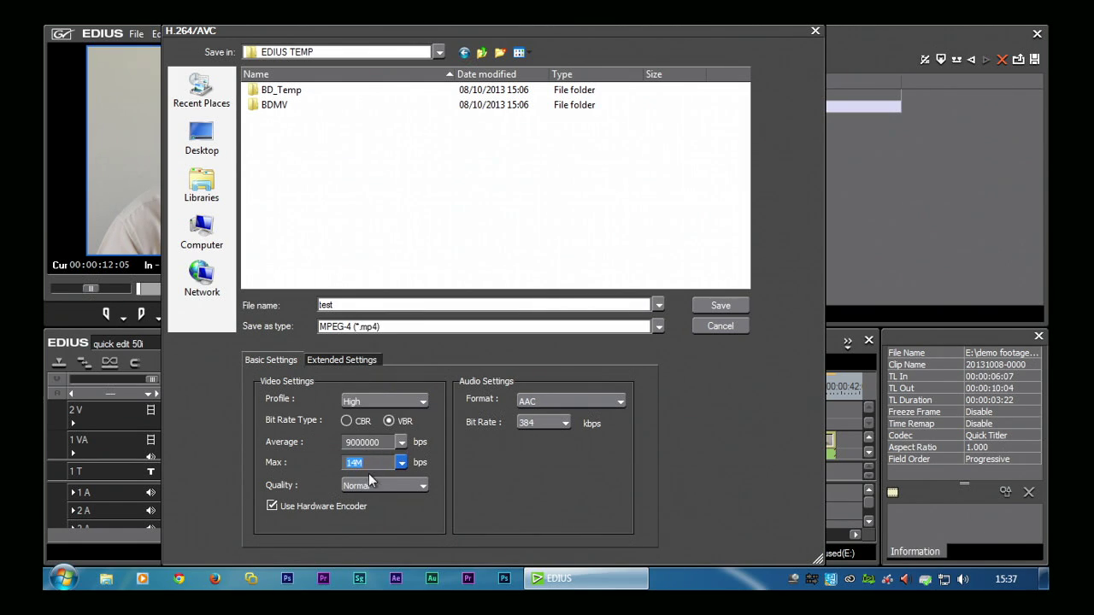
pyautogui.click(399, 463)
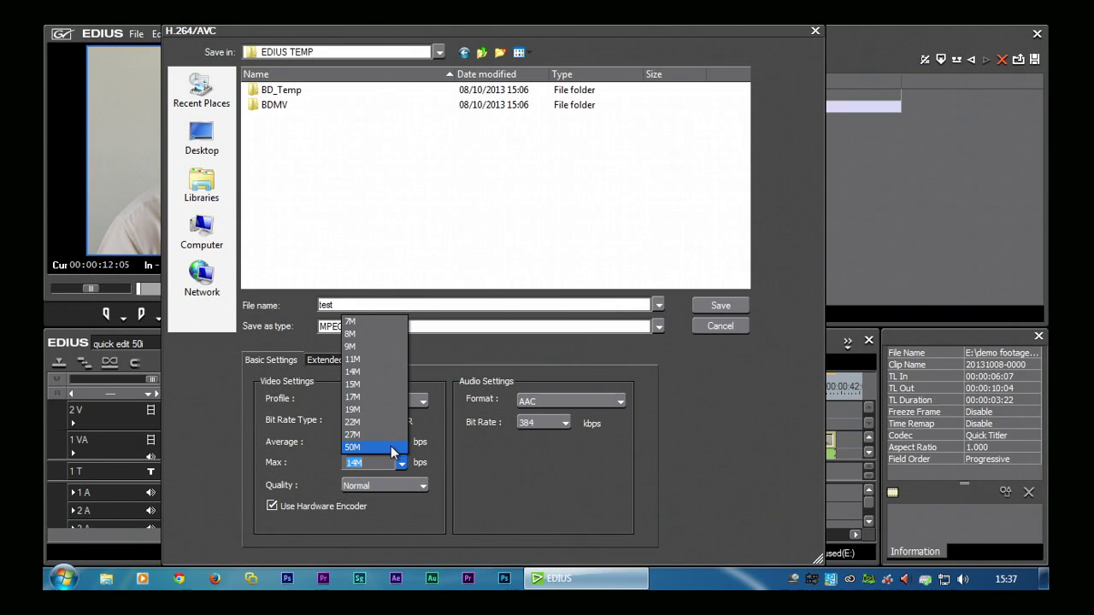
pyautogui.click(402, 461)
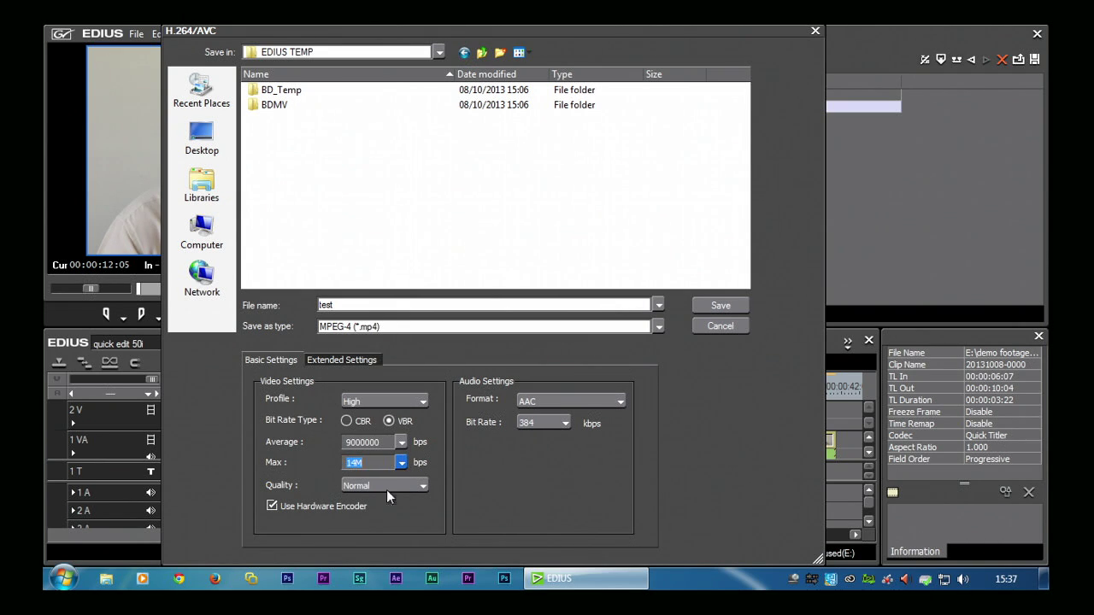
# Set the encoding quality to SuperFine
pyautogui.click(397, 490)
pyautogui.click(370, 503)
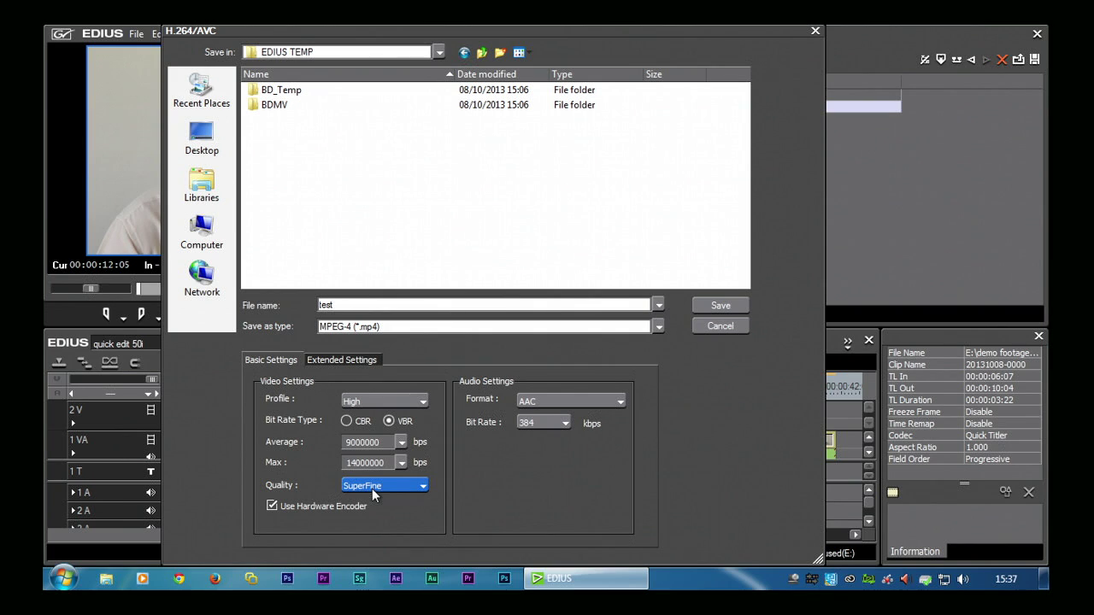
pyautogui.click(371, 488)
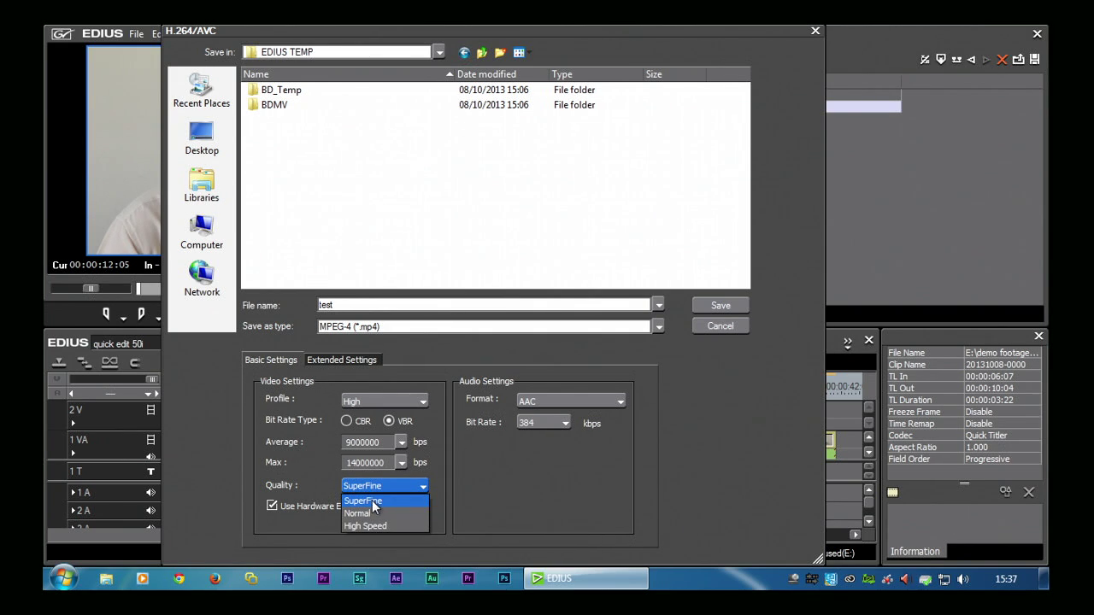
pyautogui.click(373, 503)
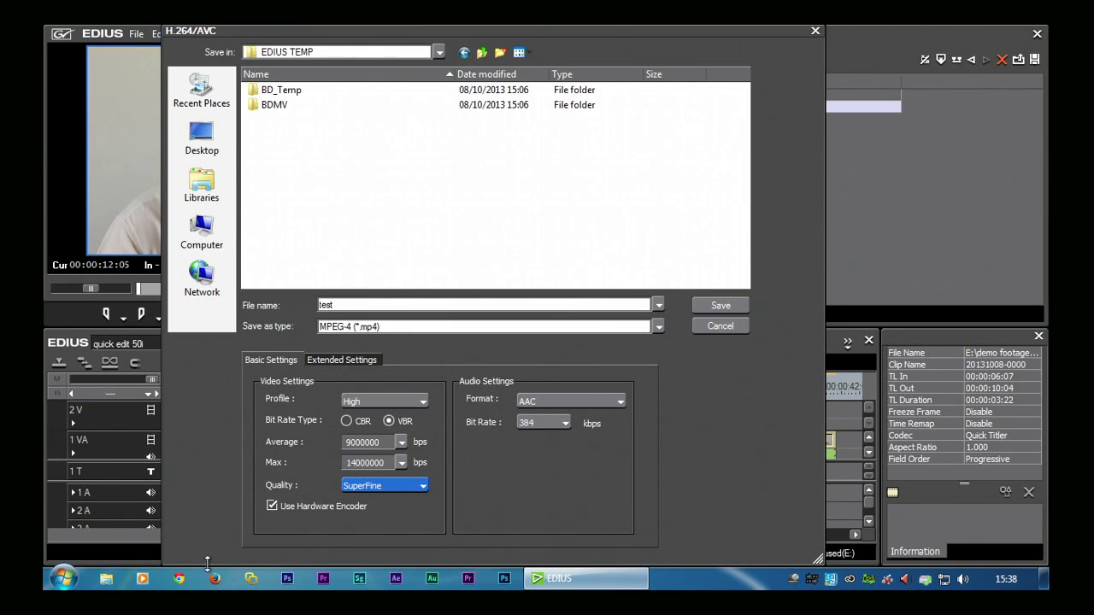
# Check the Extended Settings, return to Basic Settings and save to render the test MP4
pyautogui.click(363, 360)
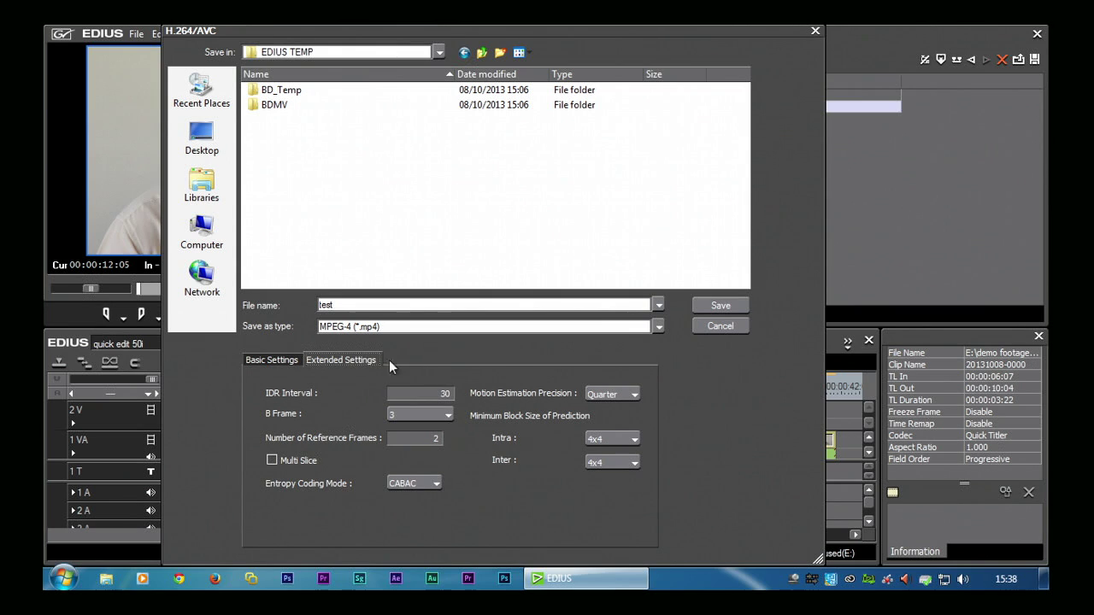
pyautogui.click(272, 360)
pyautogui.click(726, 306)
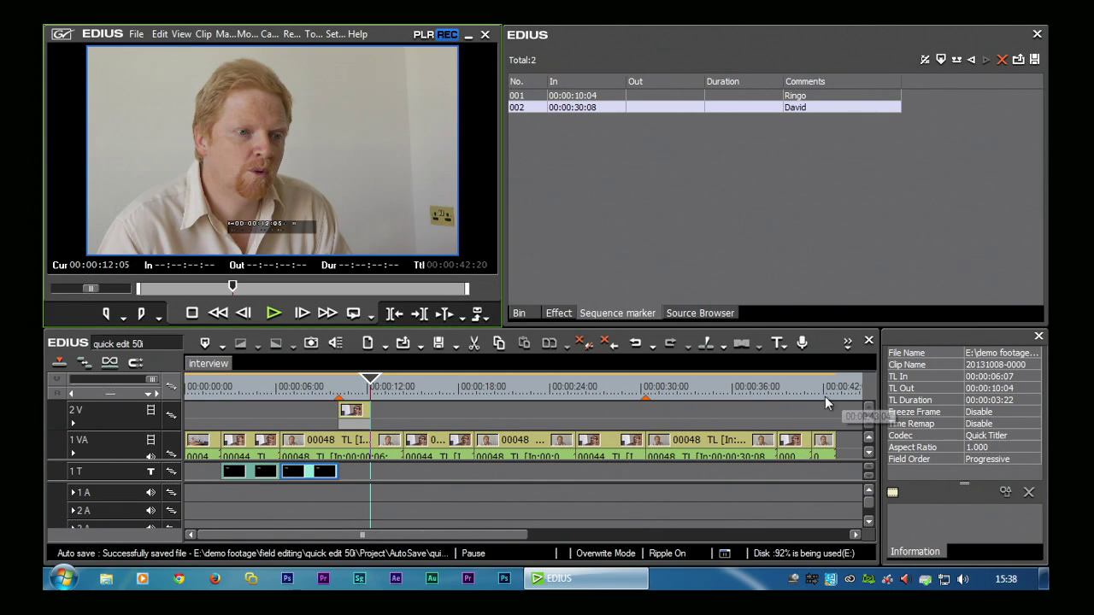
# Run Print to File again from the Export button menu to render the 'no quicksync' MP4
pyautogui.click(481, 316)
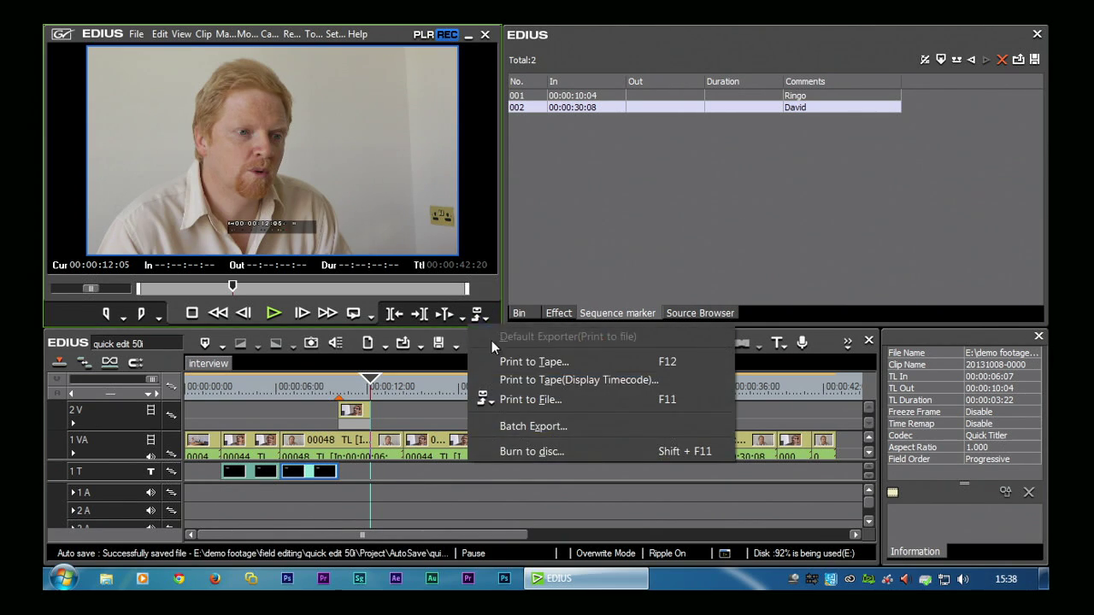
pyautogui.click(517, 399)
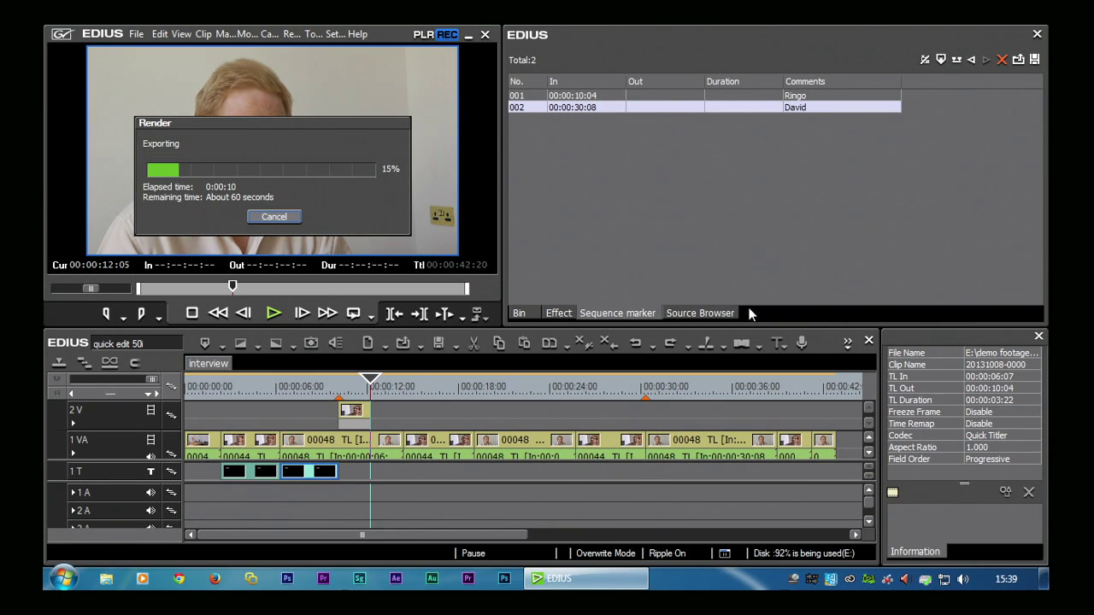
pyautogui.rightClick(672, 586)
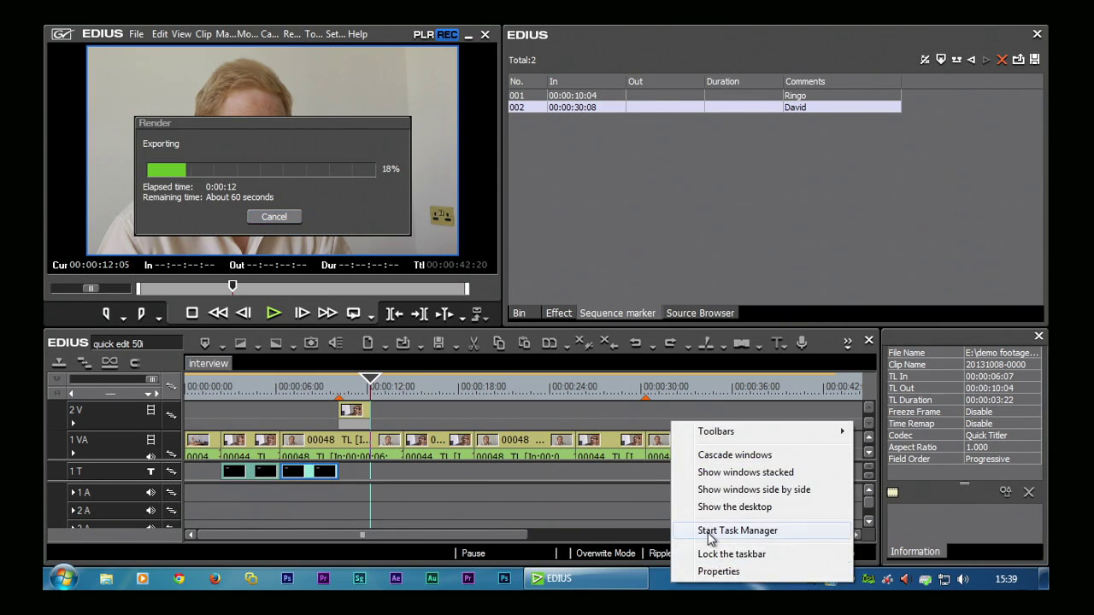
pyautogui.press('Escape')
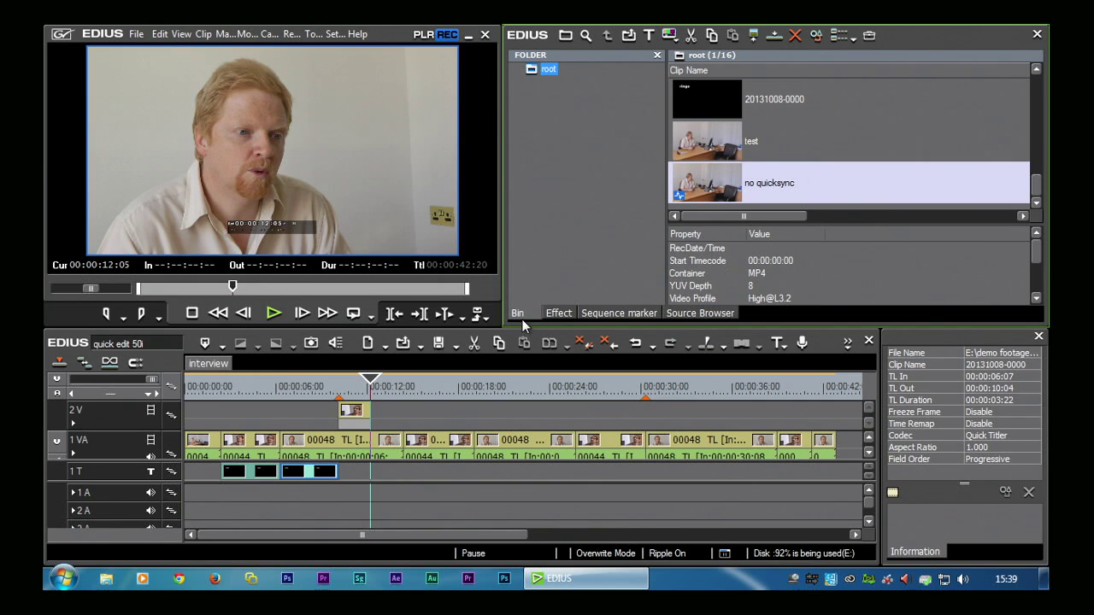
# Load the exported 'test' clip from the bin into the player and play it on loop
pyautogui.click(701, 195)
pyautogui.click(691, 141)
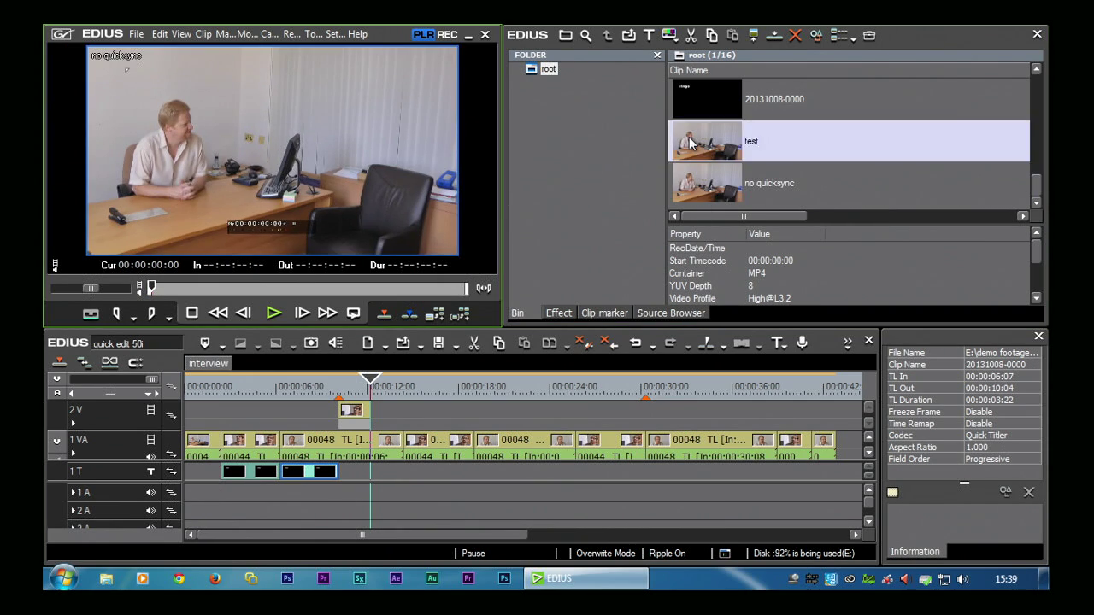
pyautogui.click(273, 313)
pyautogui.click(357, 311)
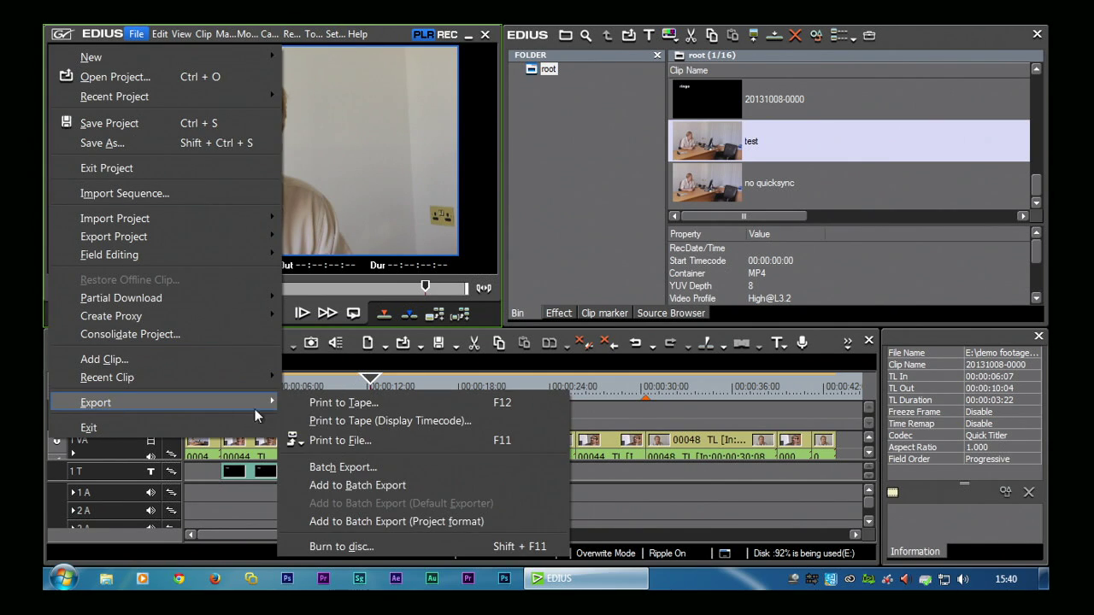
# Browse the Print to File preset list in an enlarged dialog, then cancel without exporting
pyautogui.click(428, 440)
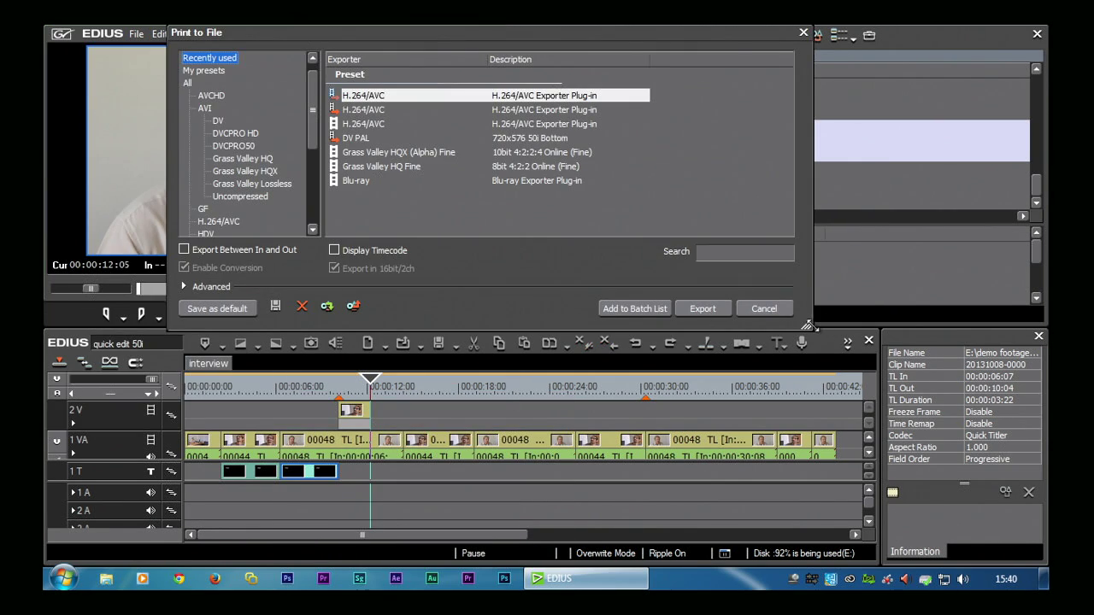
pyautogui.moveTo(807, 324); pyautogui.dragTo(893, 502)
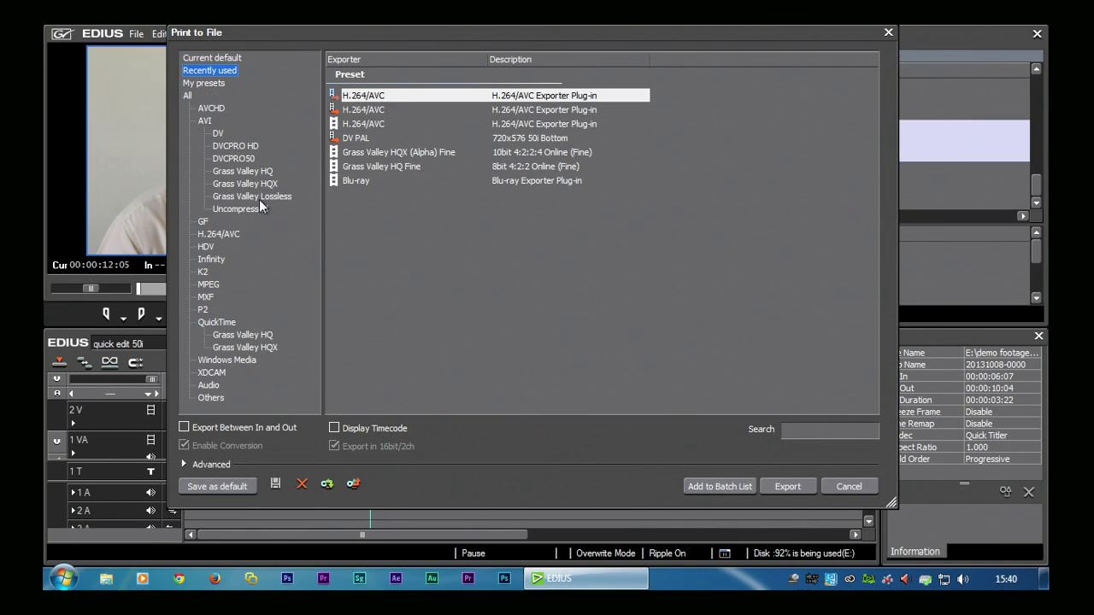
pyautogui.click(849, 487)
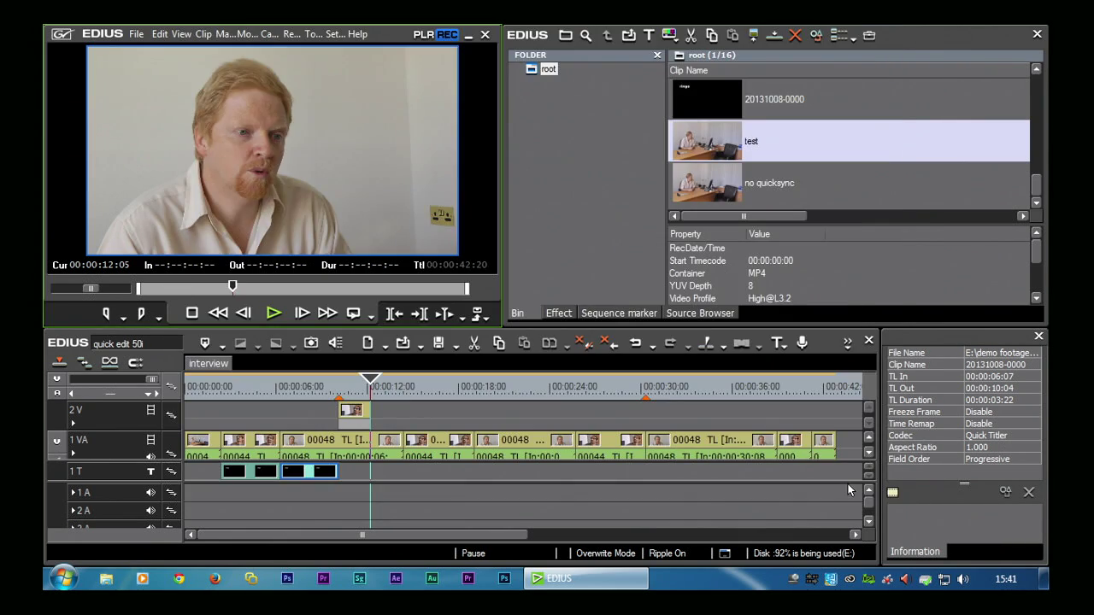